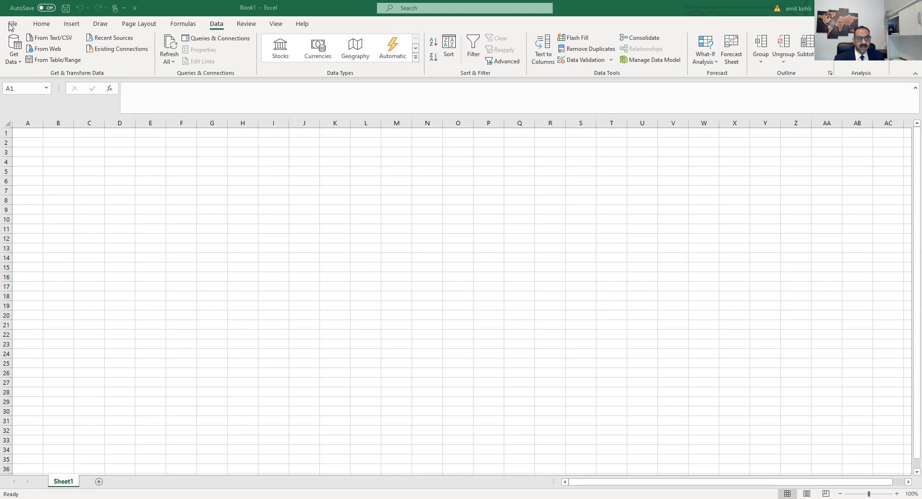
Step: Enable the Analysis ToolPak add-in through the program's options and add-ins manager
click(9, 23)
click(10, 25)
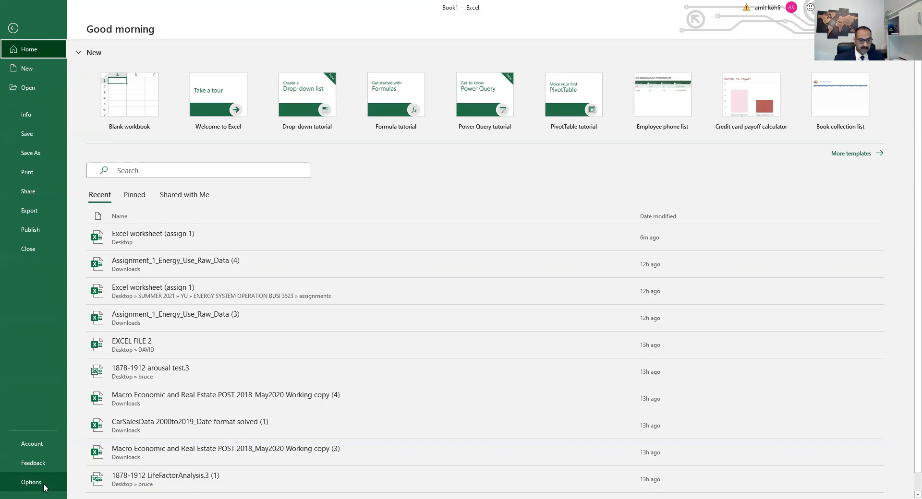
click(32, 482)
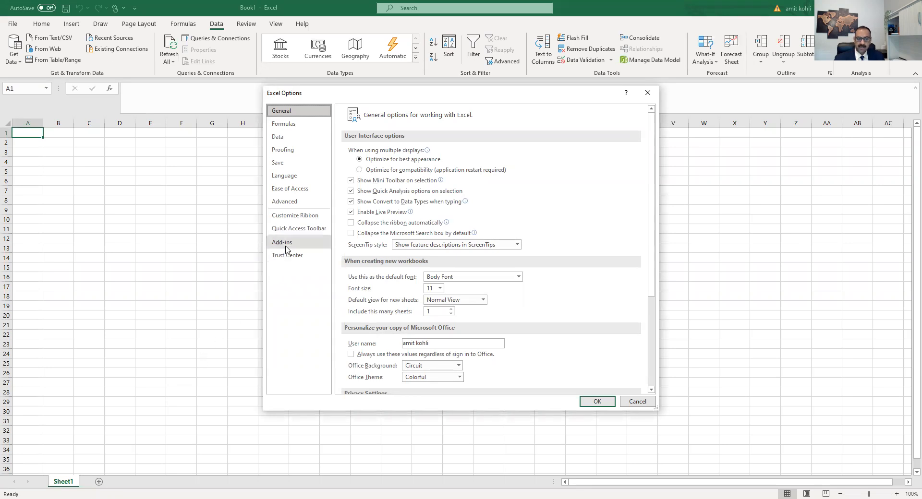
click(576, 497)
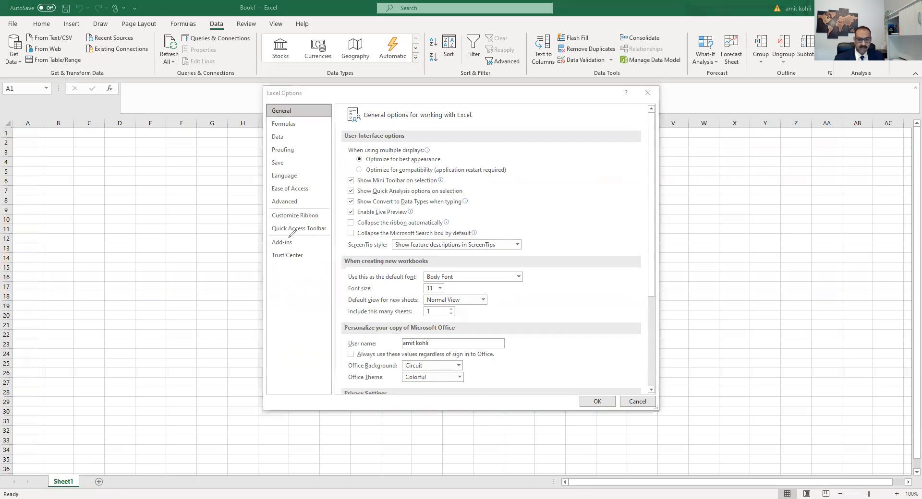
mouse_move(295, 238)
mouse_down()
mouse_move(267, 238)
mouse_move(272, 246)
mouse_move(297, 238)
mouse_up()
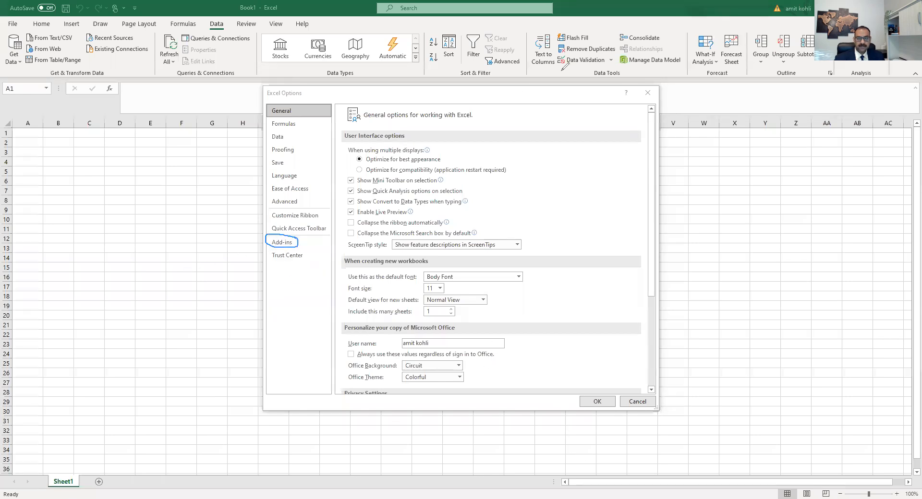
click(290, 244)
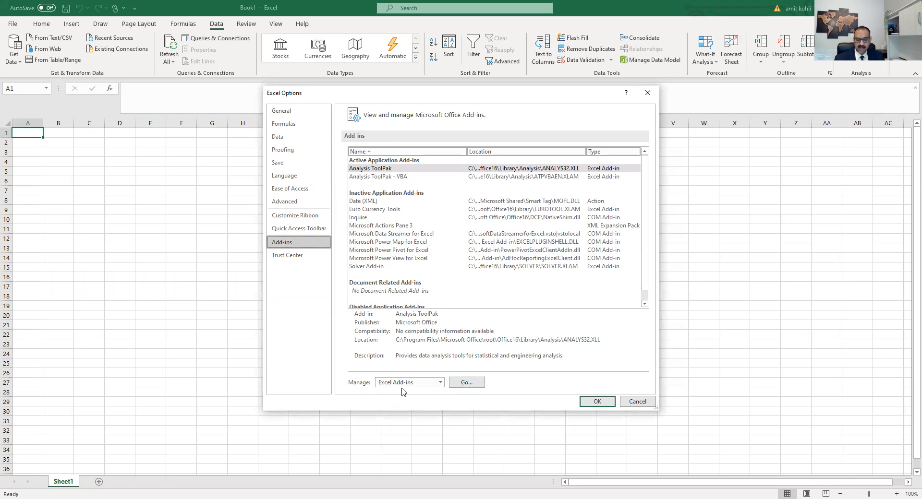
click(465, 383)
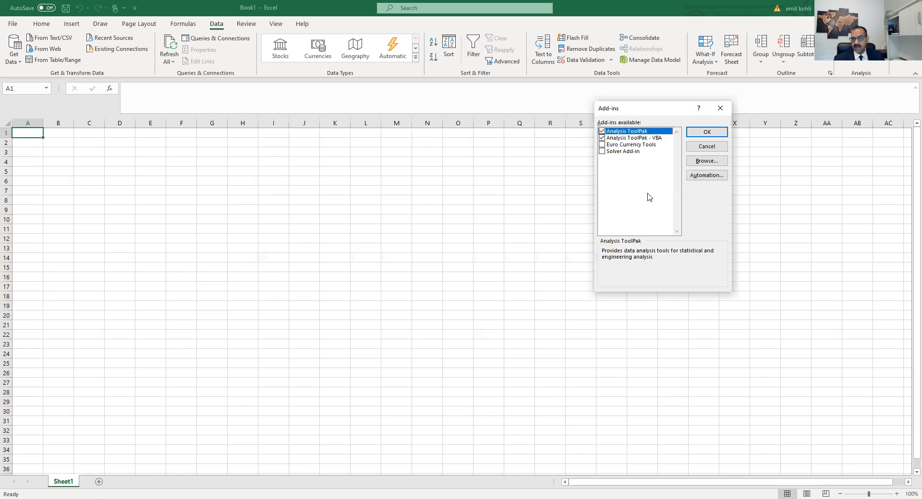
click(602, 132)
click(602, 132)
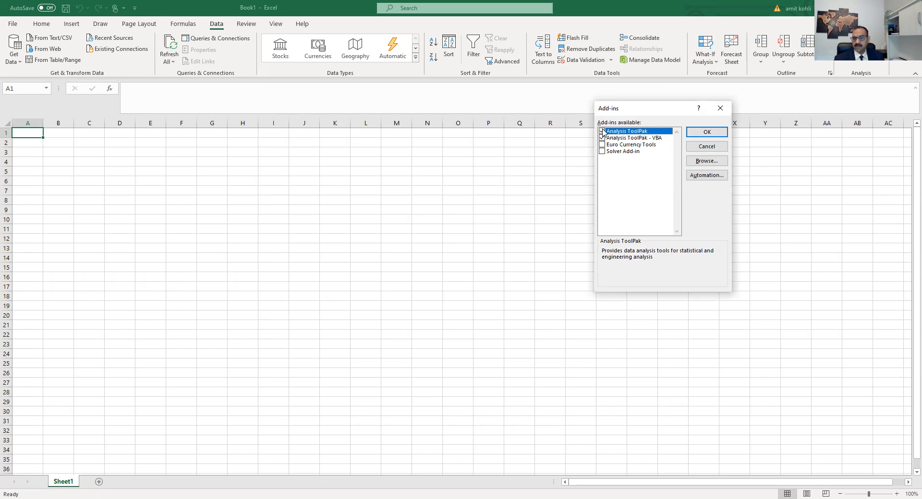
click(706, 131)
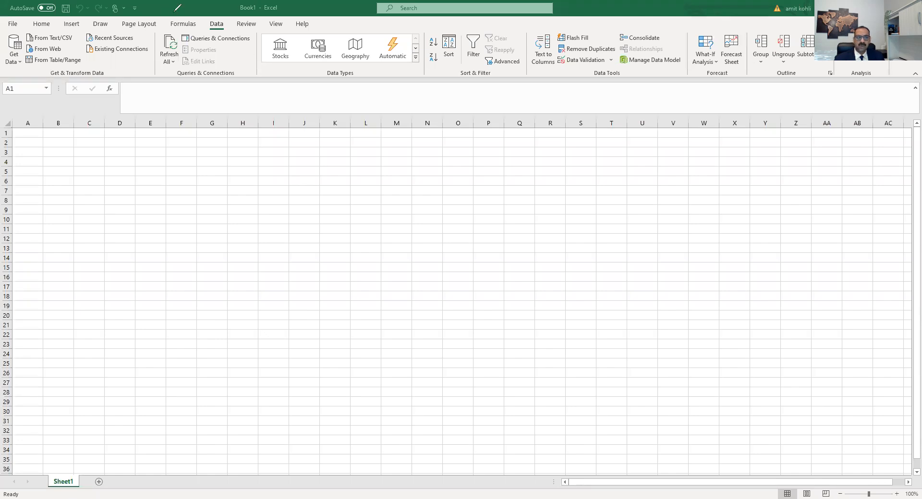
Step: Enter the column headers x in A1 and y in B1
mouse_move(207, 19)
mouse_down()
mouse_move(208, 31)
mouse_move(225, 31)
mouse_move(227, 20)
mouse_move(210, 18)
mouse_up()
double_click(68, 143)
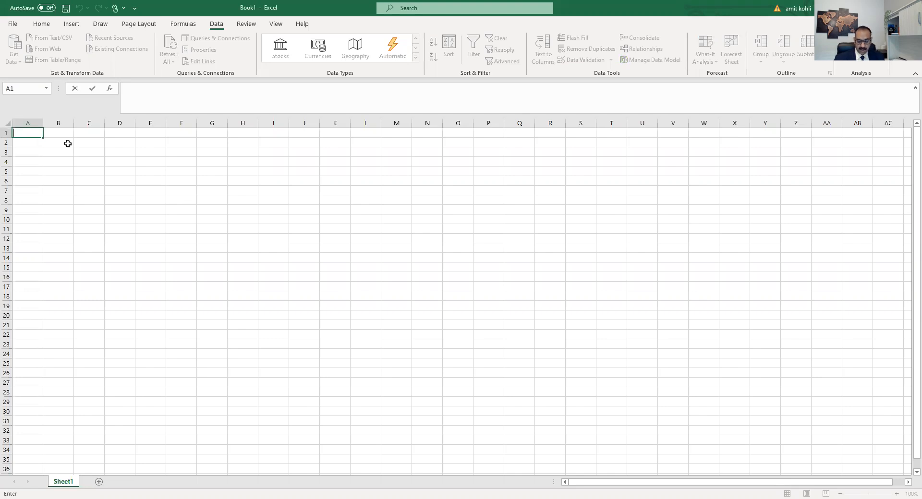
text(x)
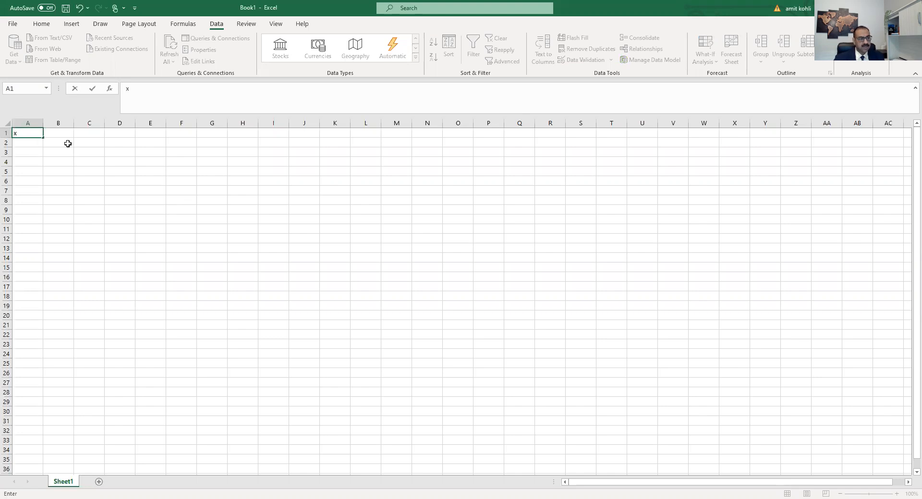
key(Tab)
text(y)
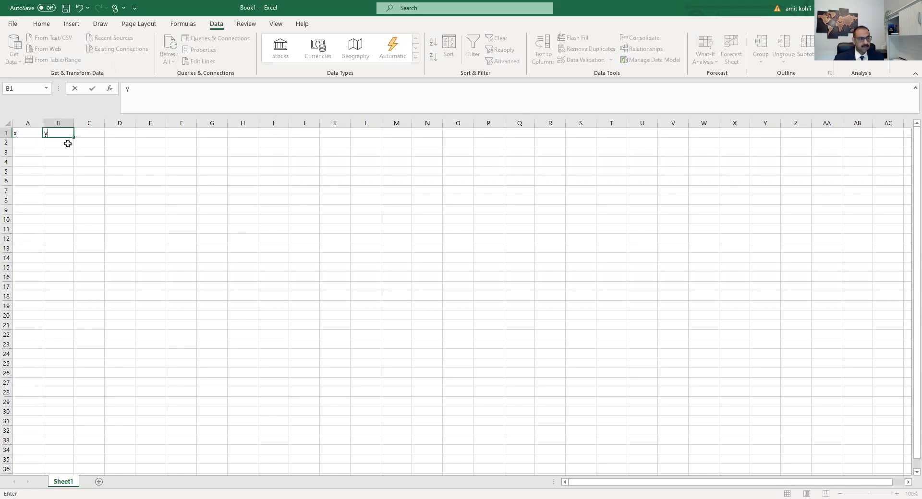
key(Return)
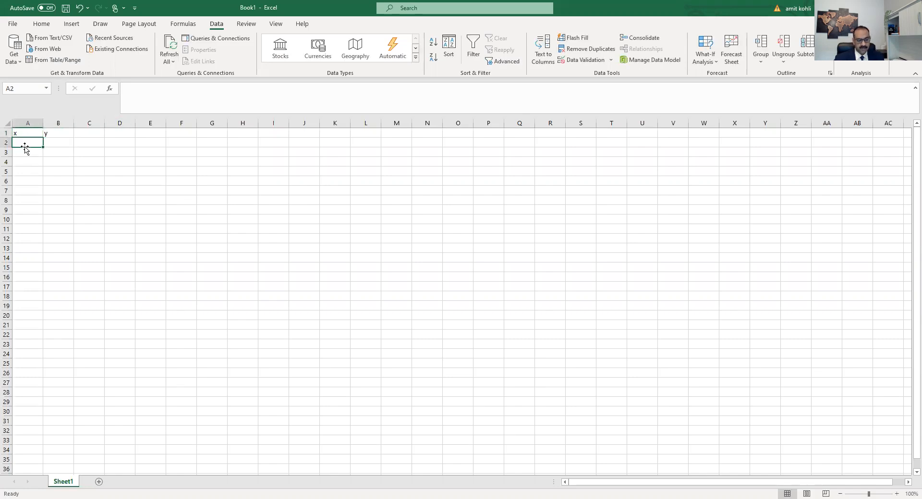
Step: Enter the x values 1, 2, 4, 5, 6, 7 in cells A2 to A7
text(1)
key(Return)
text(2)
key(Return)
text(4)
key(Return)
text(5)
key(Return)
text(6)
key(Return)
text(7)
Step: Enter the y values 5, 6, 4, 6, 7, 8 in cells B2 to B7
click(55, 144)
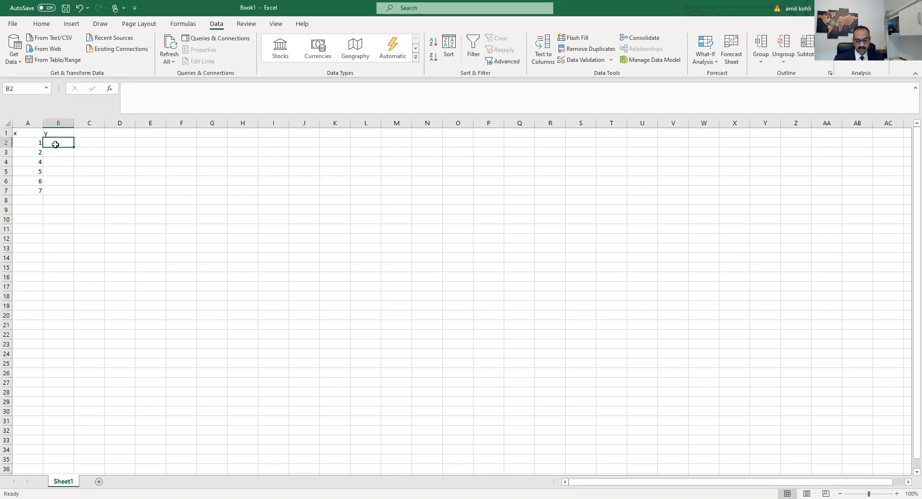
text(5)
key(Return)
text(6)
key(Return)
text(4)
key(Return)
text(6)
key(Return)
text(7)
key(Return)
text(8)
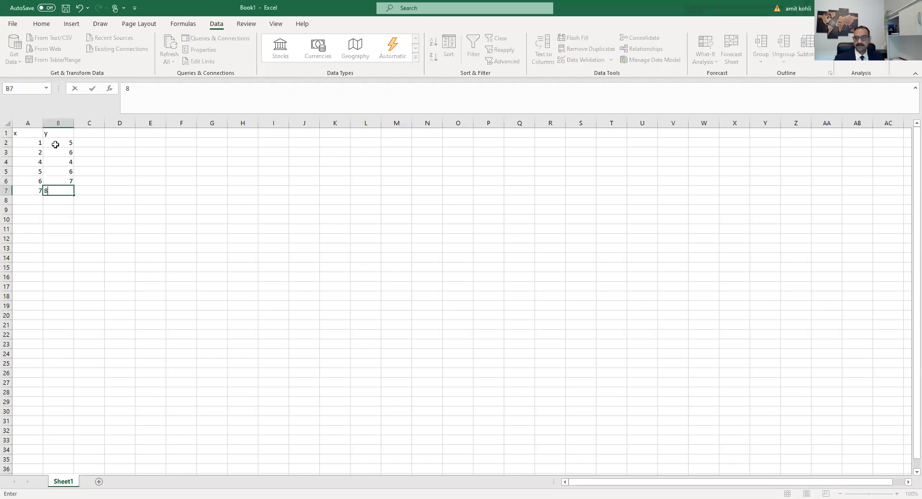
click(236, 209)
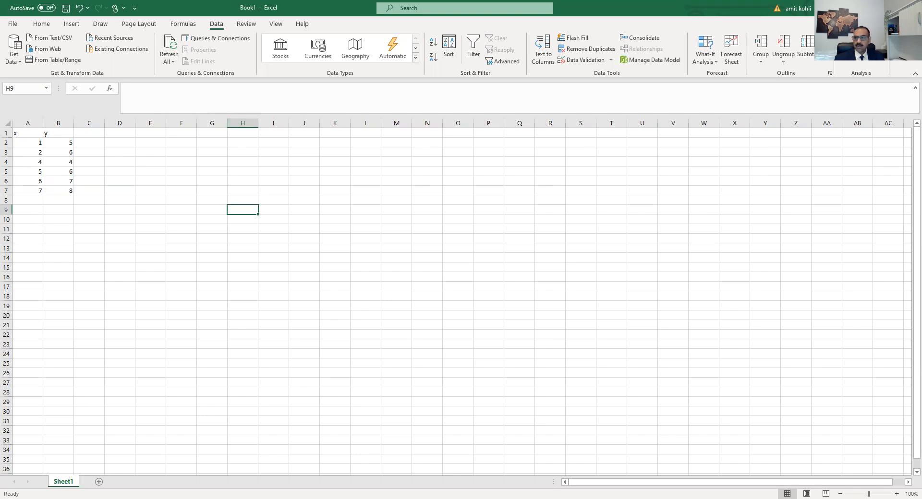
Step: Open the Regression analysis tool and turn on Labels and the 95% Confidence Level option
click(860, 38)
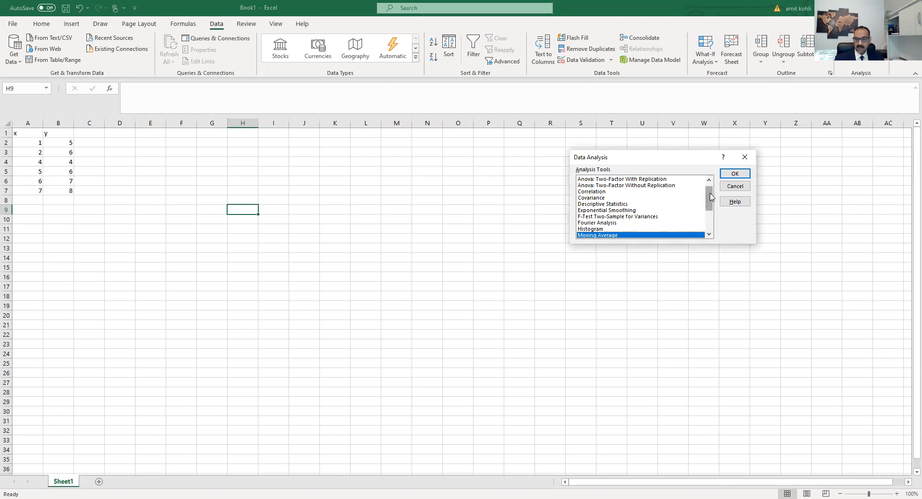
drag(711, 197, 711, 226)
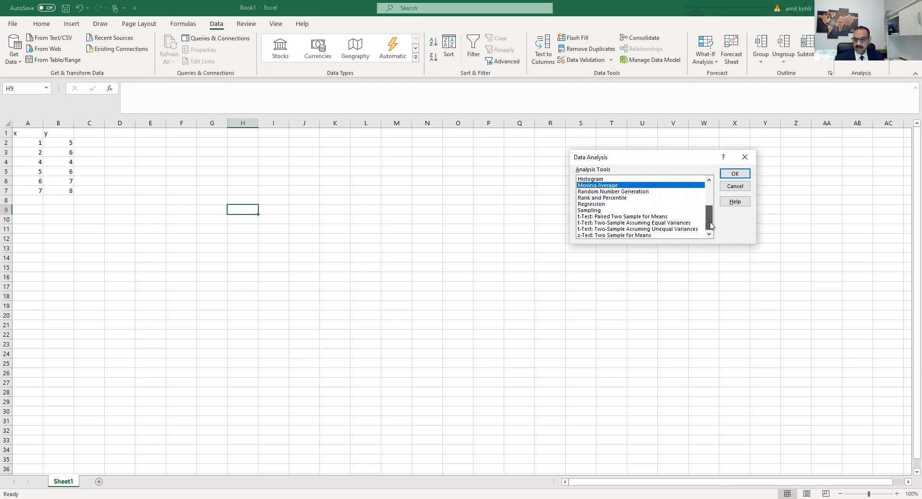
drag(711, 226, 711, 226)
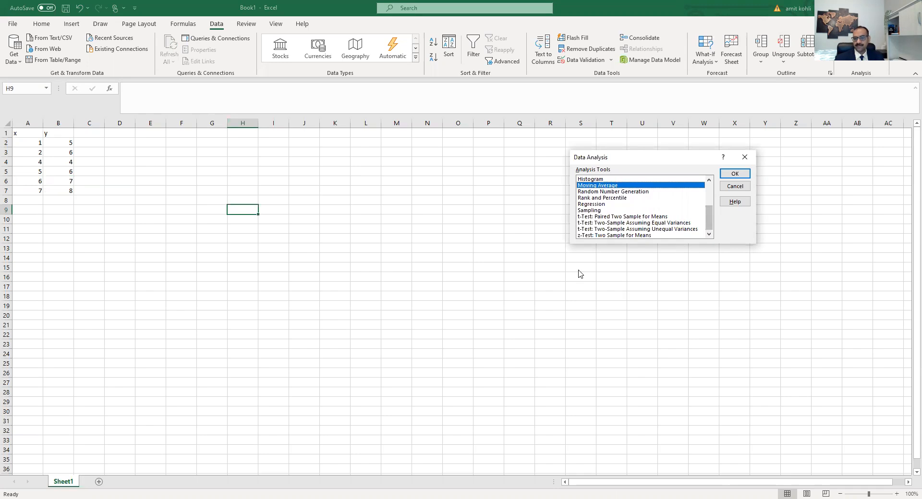
click(599, 205)
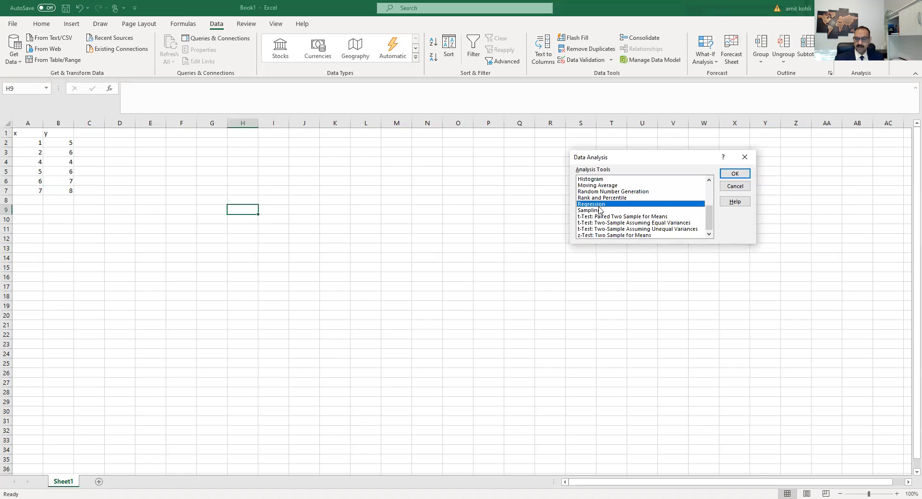
click(728, 178)
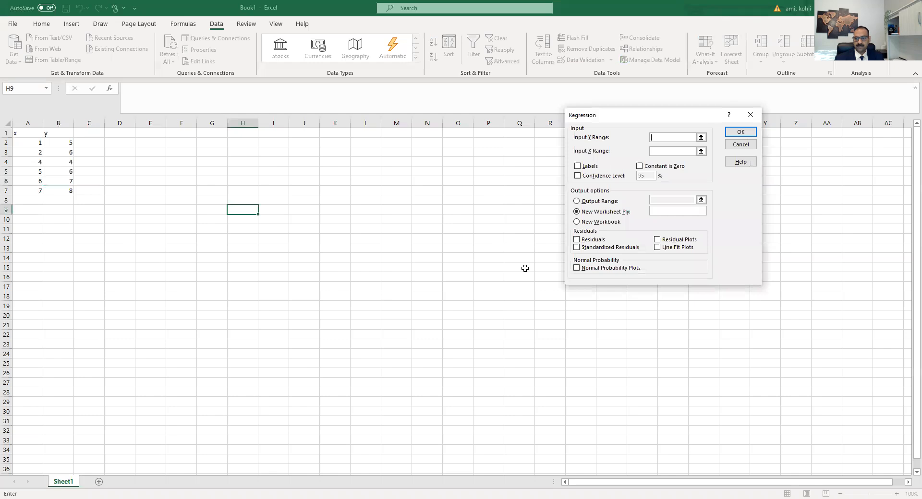
click(578, 167)
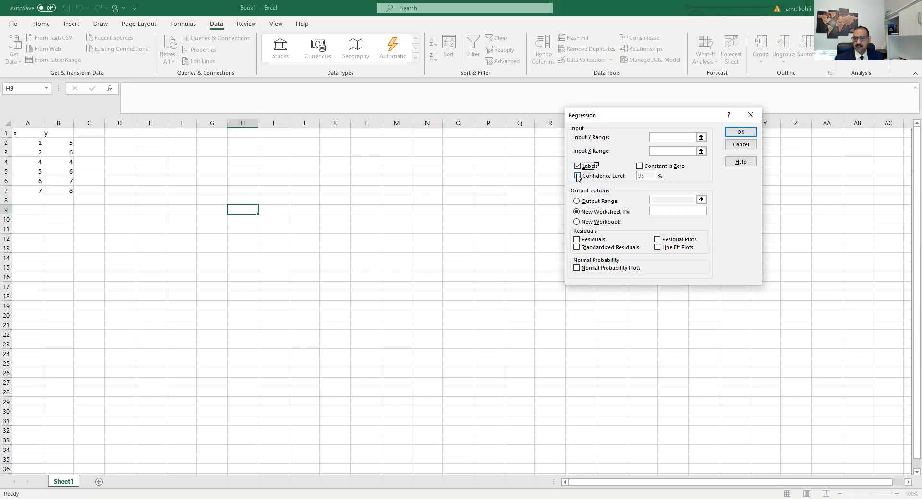
click(578, 176)
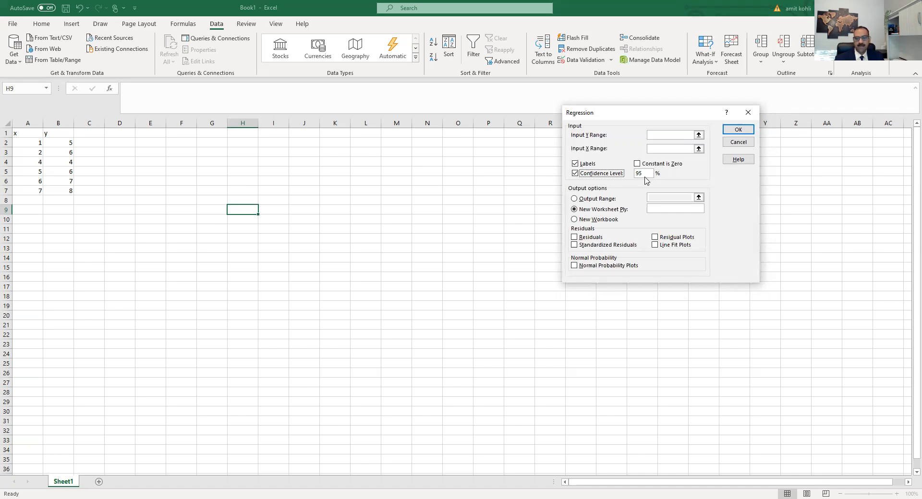
click(574, 237)
click(575, 245)
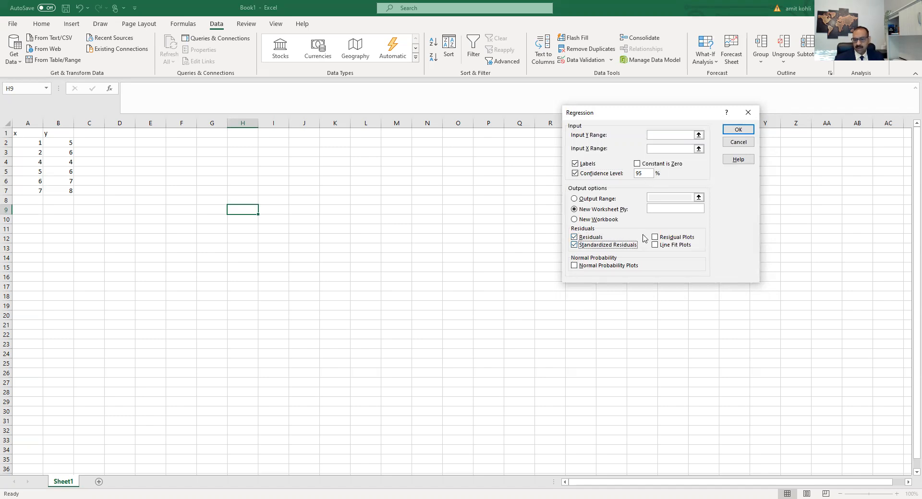
click(654, 237)
click(654, 246)
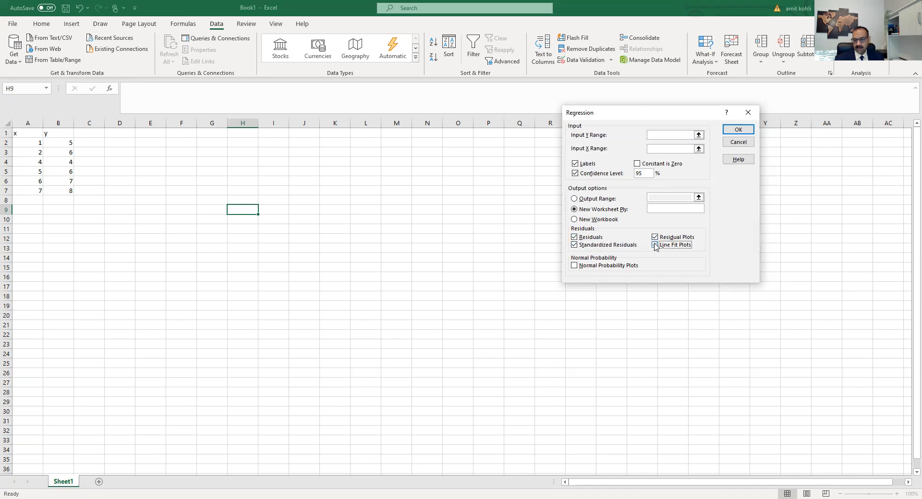
click(574, 267)
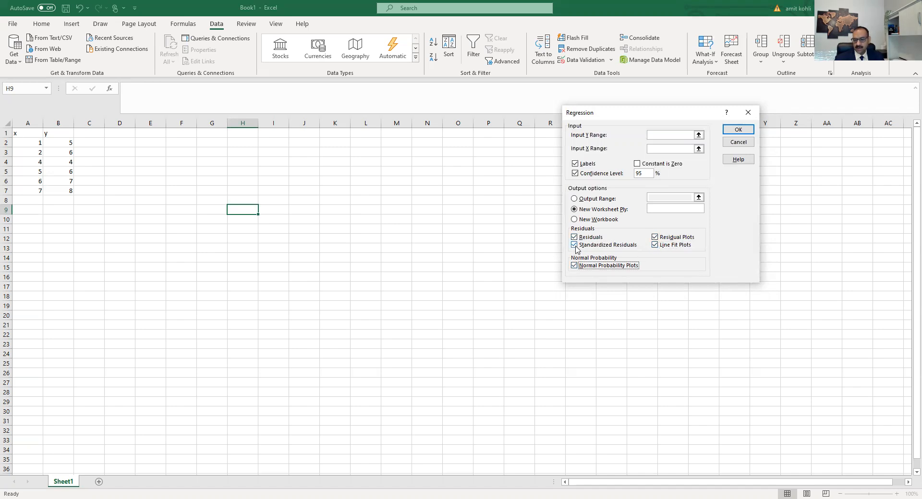
click(575, 246)
click(574, 238)
click(580, 265)
click(654, 245)
click(655, 237)
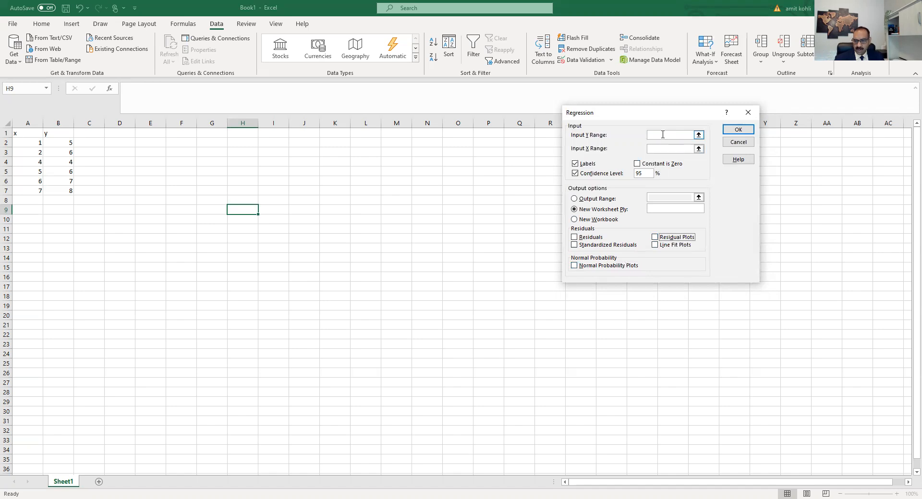
Step: Set the regression's Input Y Range to $B$1:$B$7
click(663, 134)
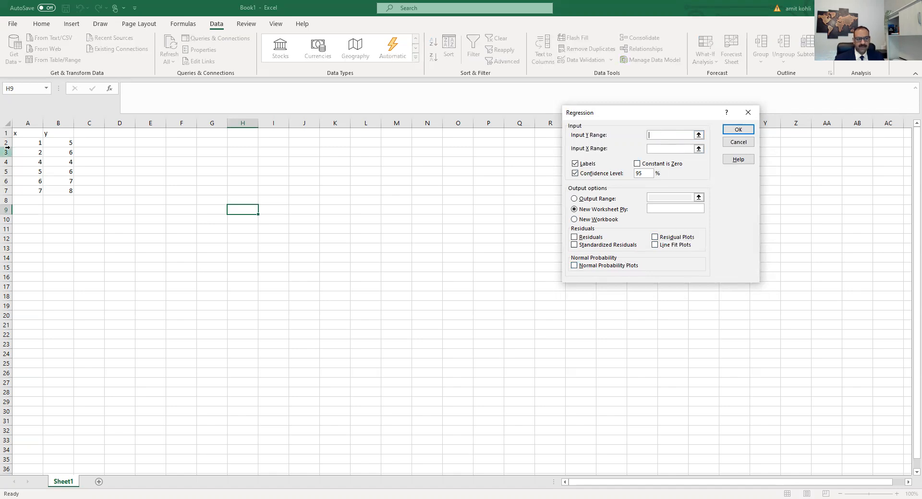
click(60, 133)
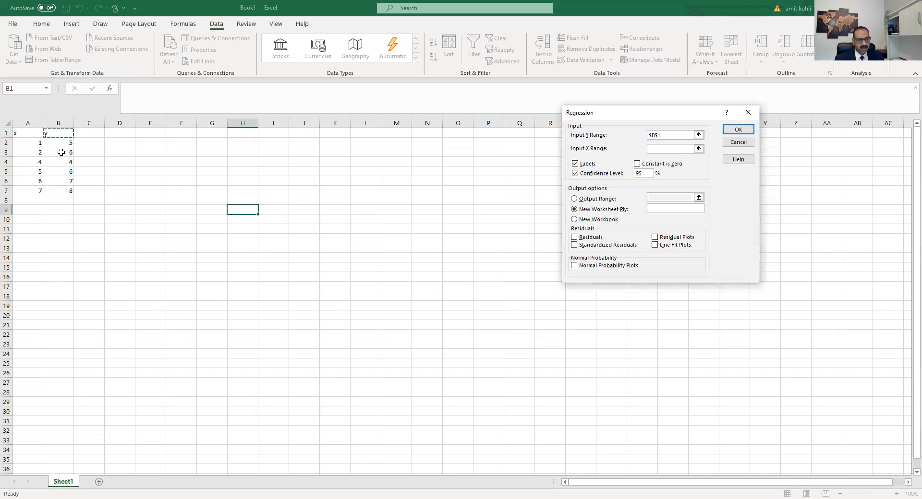
shift+click(65, 186)
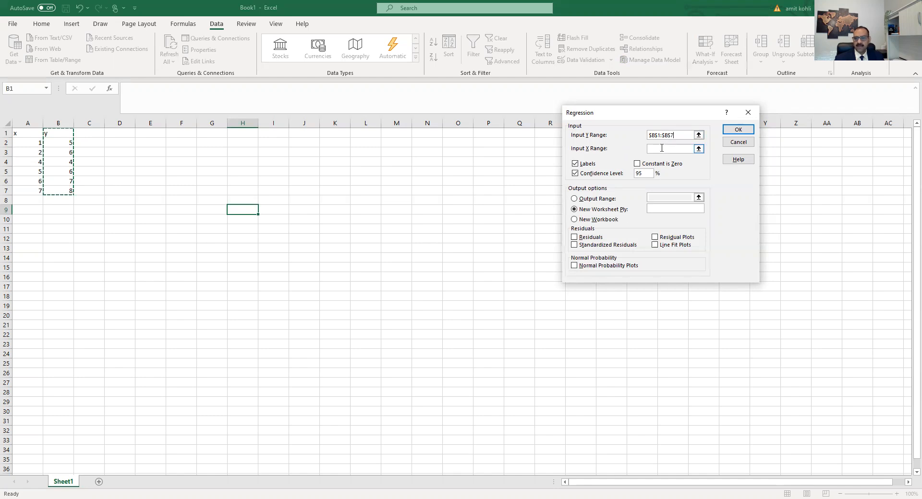
Step: Set the Input X Range to $A$1:$A$7 and run the regression into a new worksheet
click(661, 148)
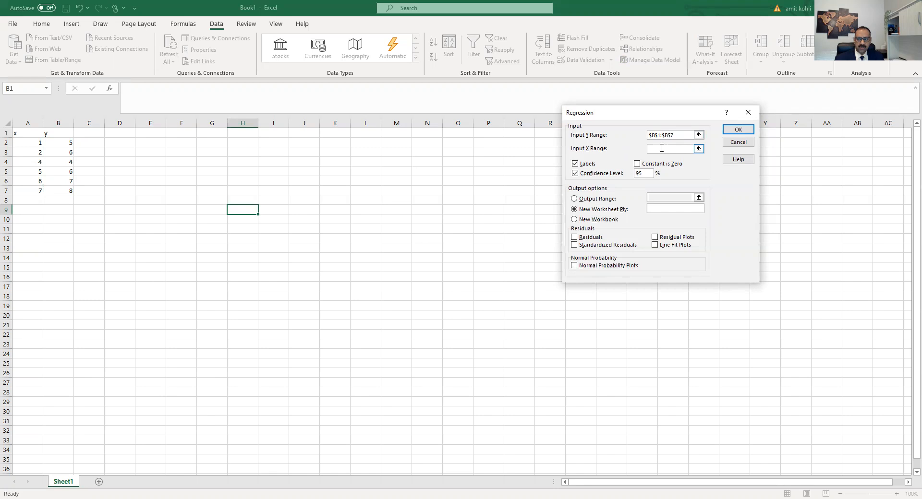
click(28, 132)
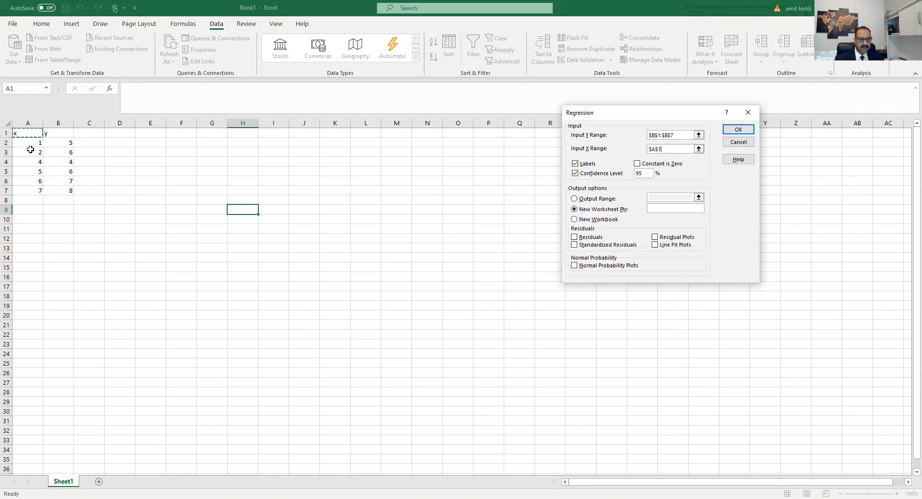
key(ctrl+shift+Down)
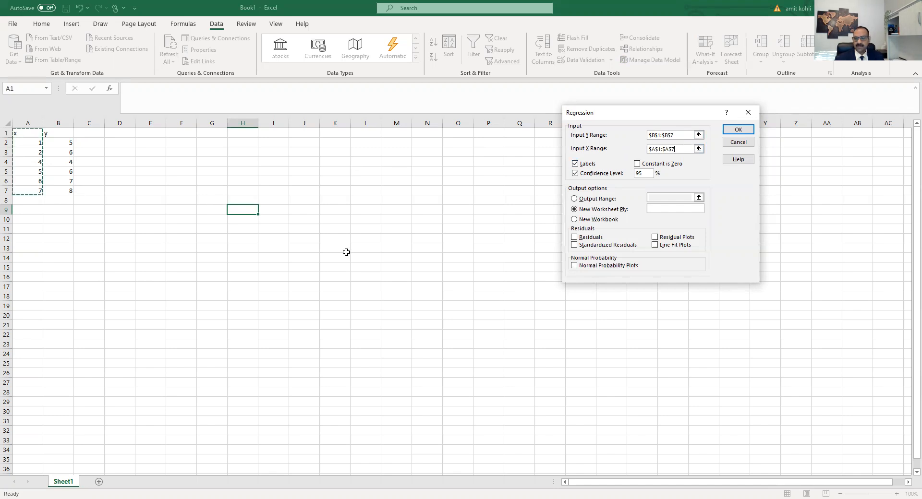
click(738, 130)
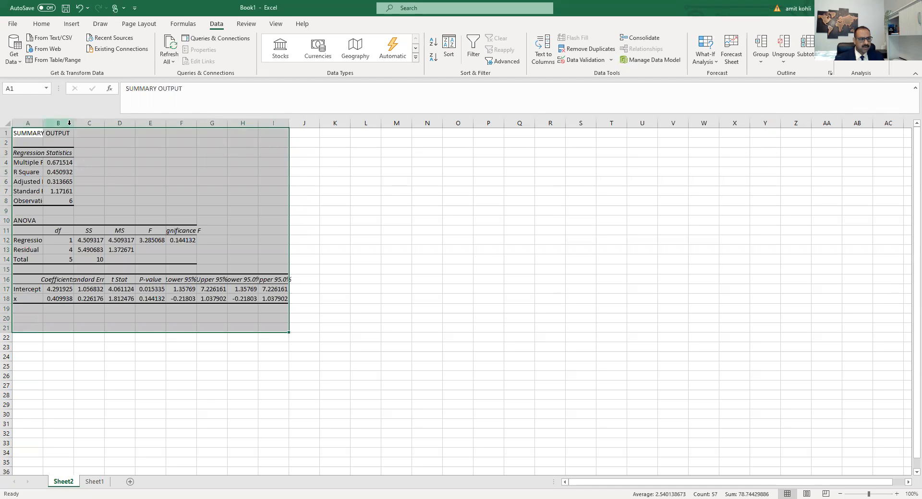
Step: Widen columns B and I of the summary output so the values fit
drag(74, 123, 104, 123)
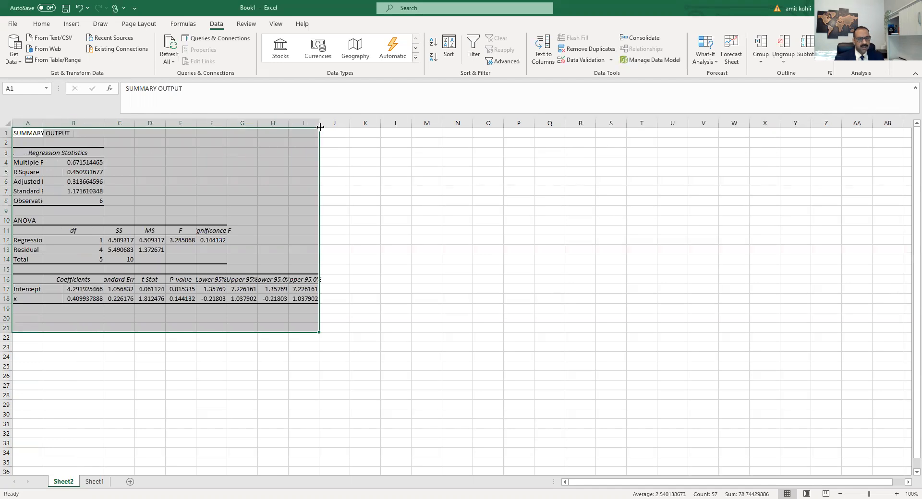
drag(320, 123, 354, 124)
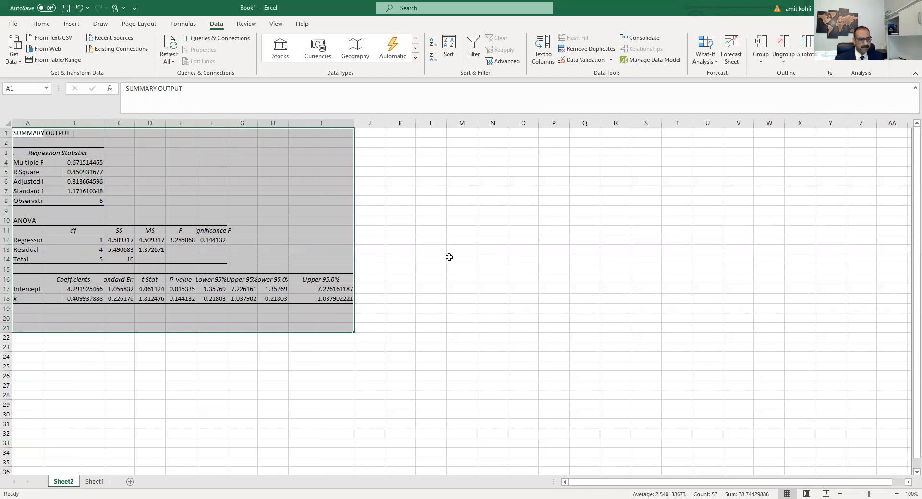
Step: Widen columns A, C and F of the summary output so the labels and values fit
click(450, 258)
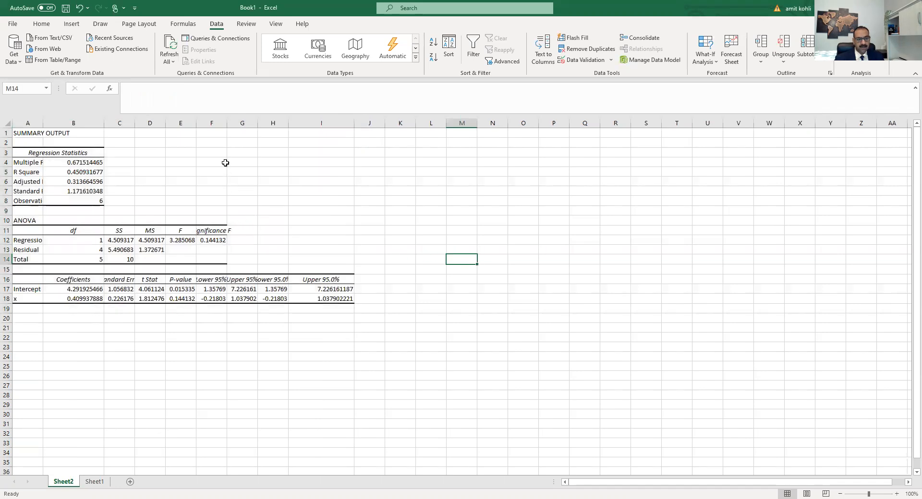
double_click(228, 123)
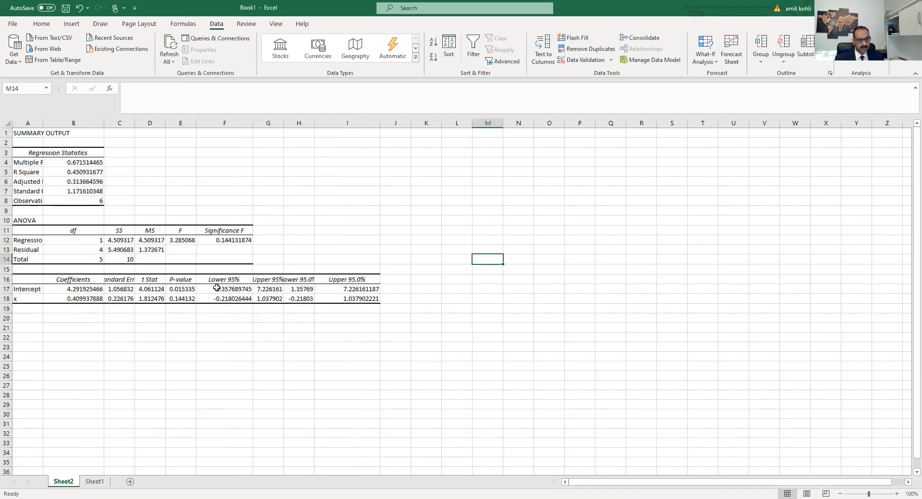
drag(136, 124, 159, 124)
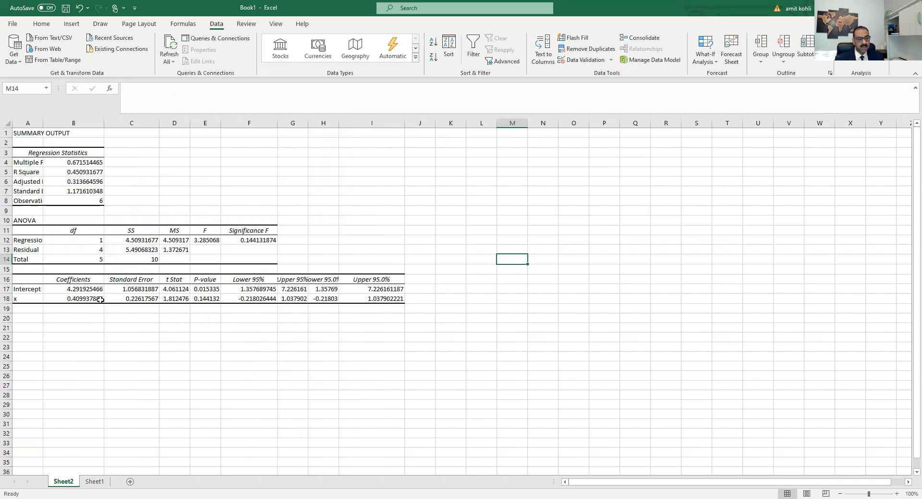
drag(42, 122, 61, 121)
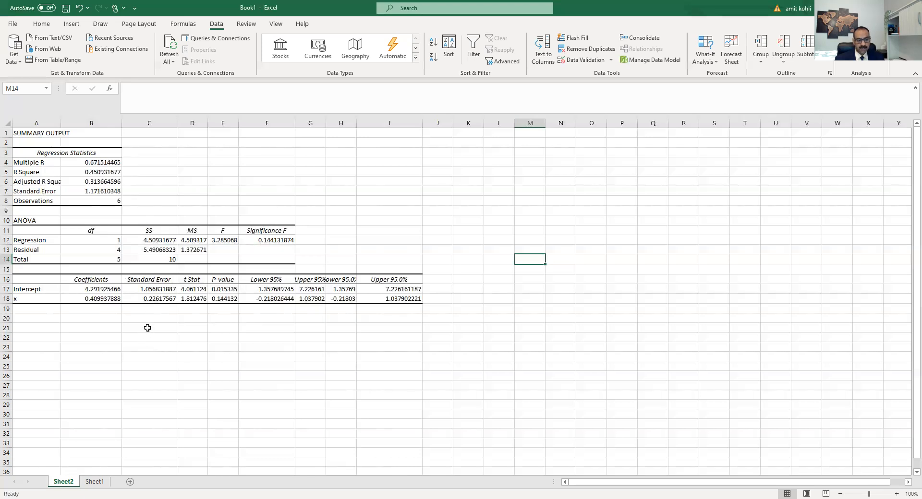
drag(177, 124, 257, 124)
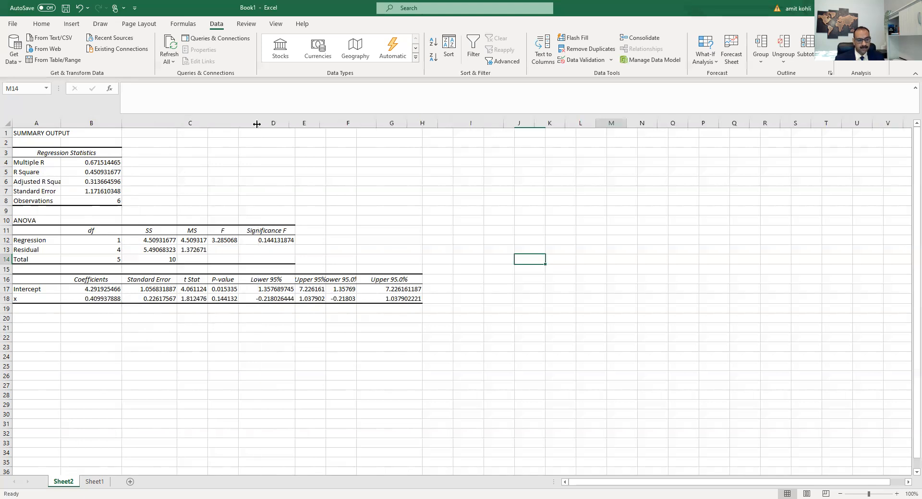
Step: Enter the general line equation y= mx+b in cell C20
click(191, 318)
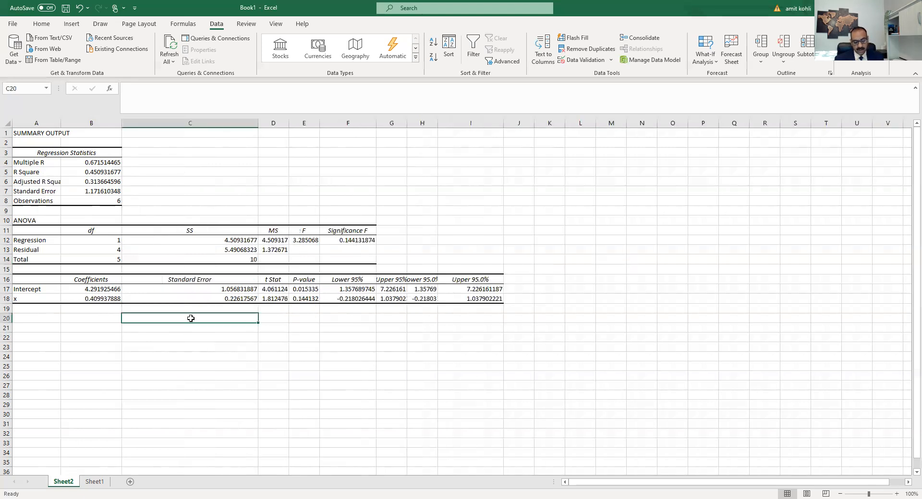
text(y=)
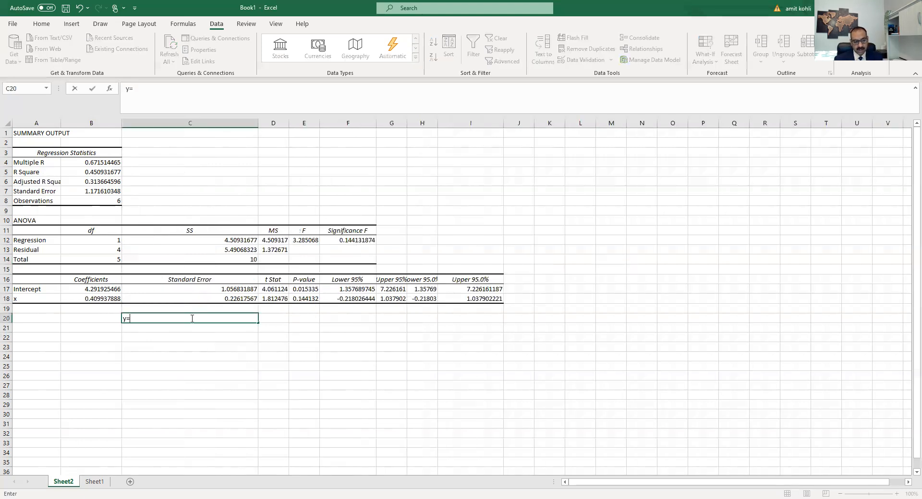
text( mx+b)
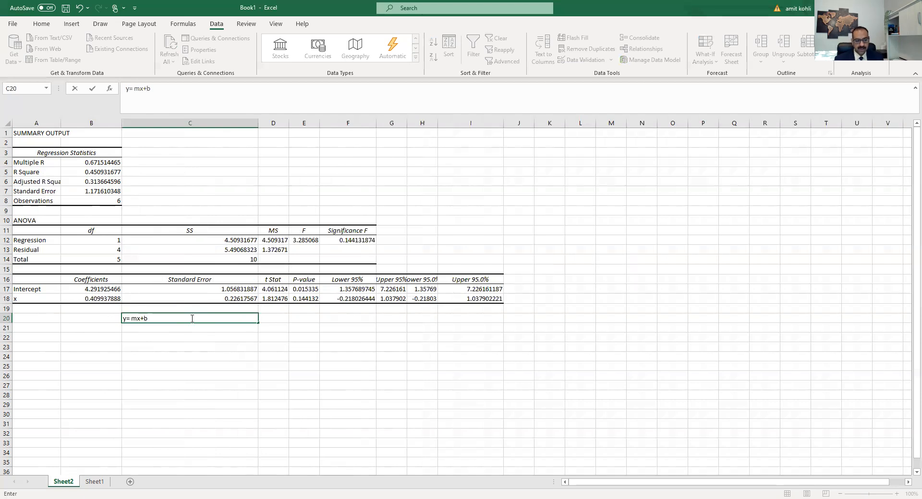
click(142, 335)
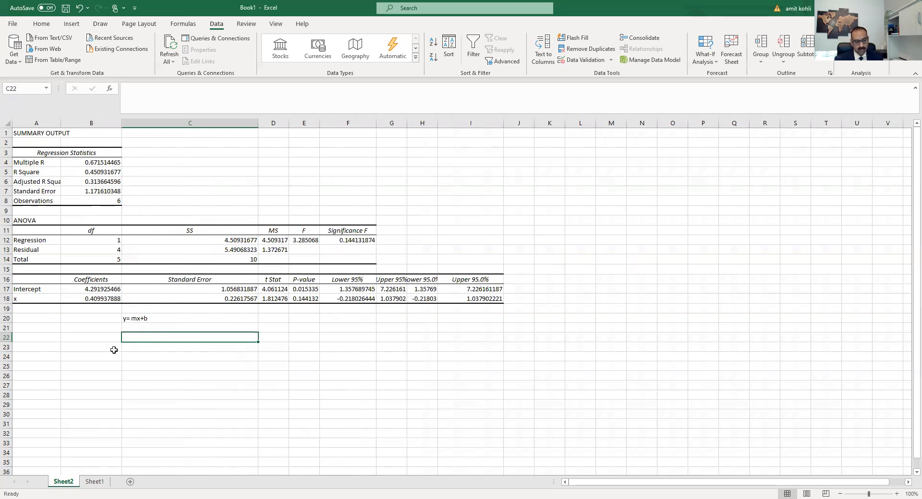
Step: Enter the fitted regression equation y= 0.409937888 x + 4.291925466 in cell C22 using the x and intercept coefficients
text(y=)
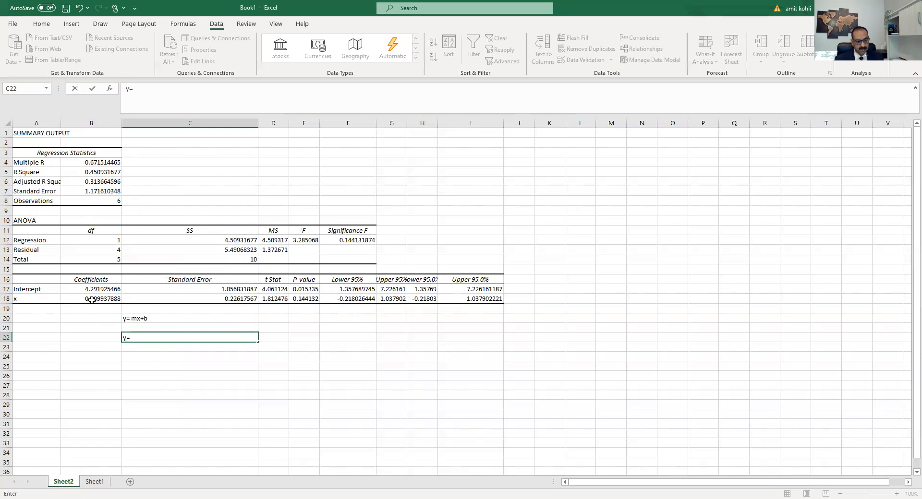
text(0.409937888)
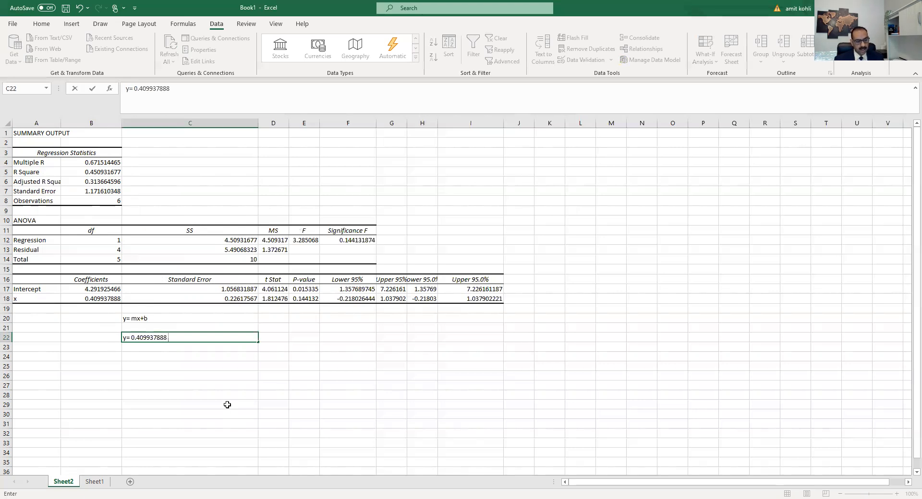
text( x)
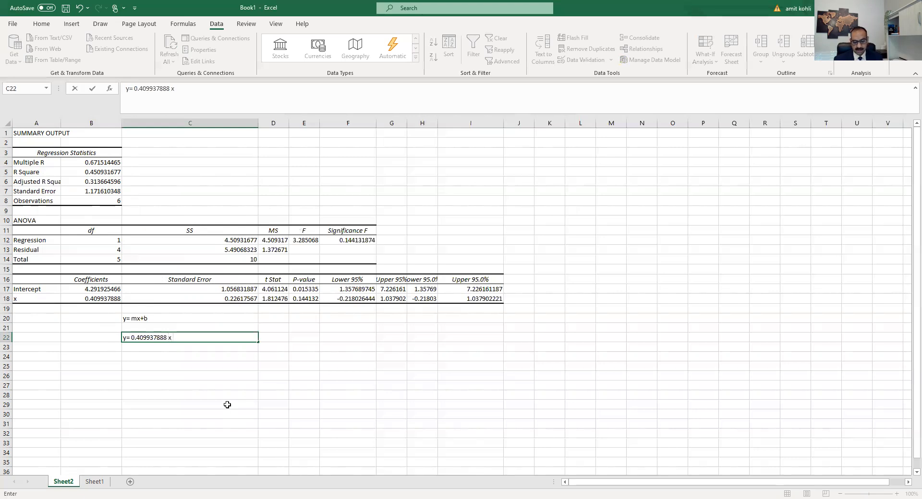
text( +)
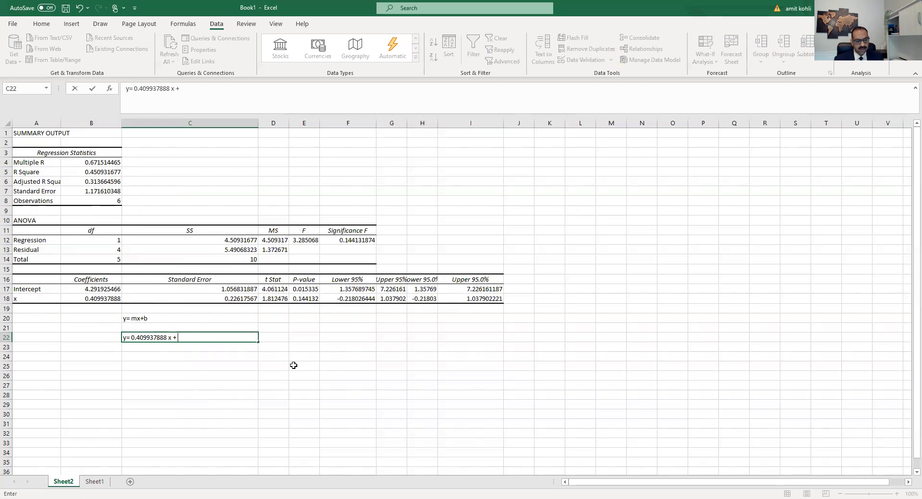
text( 4.291925466)
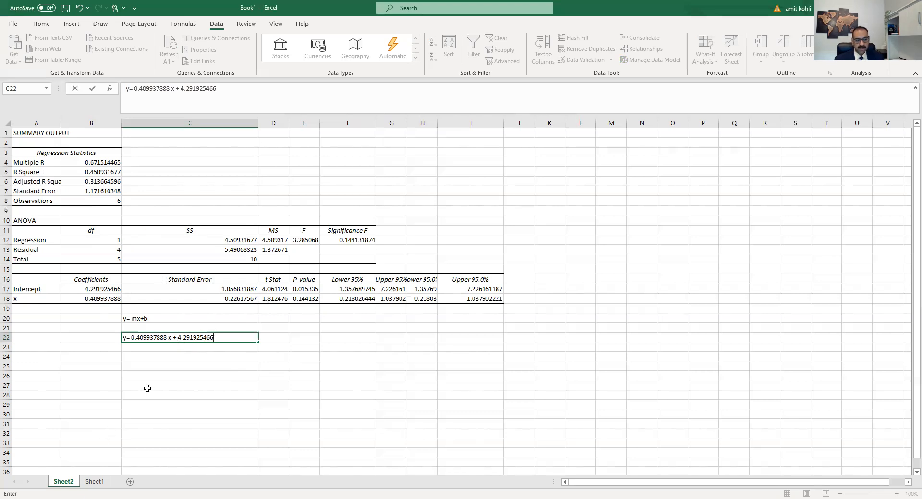
click(105, 299)
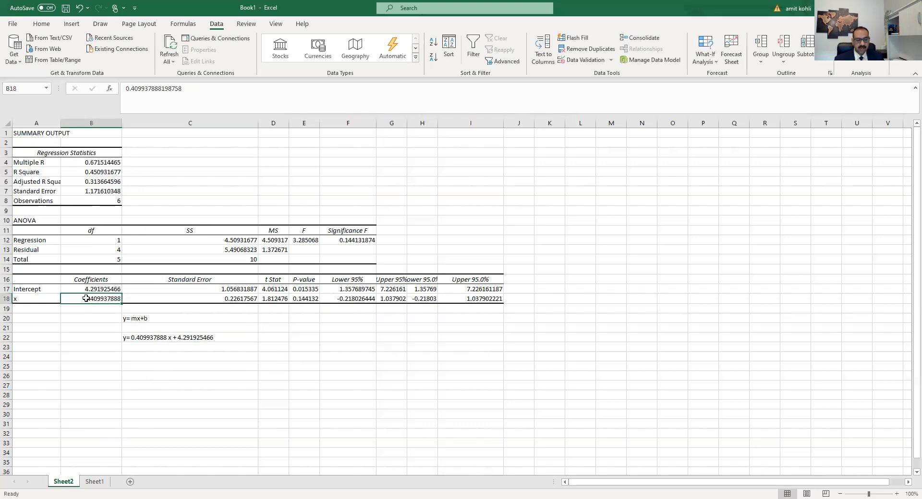
Step: Write R SQUARE = 45.0931677% in cell C24, taken from the R Square statistic
click(145, 338)
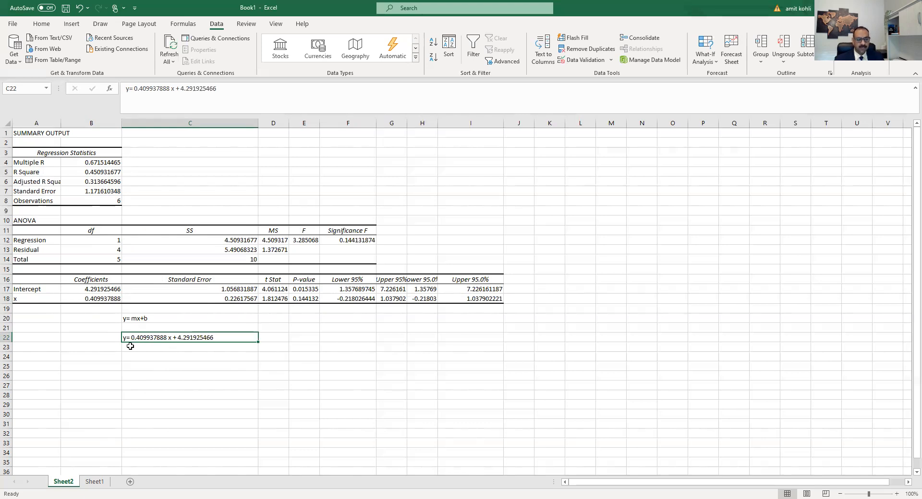
click(105, 171)
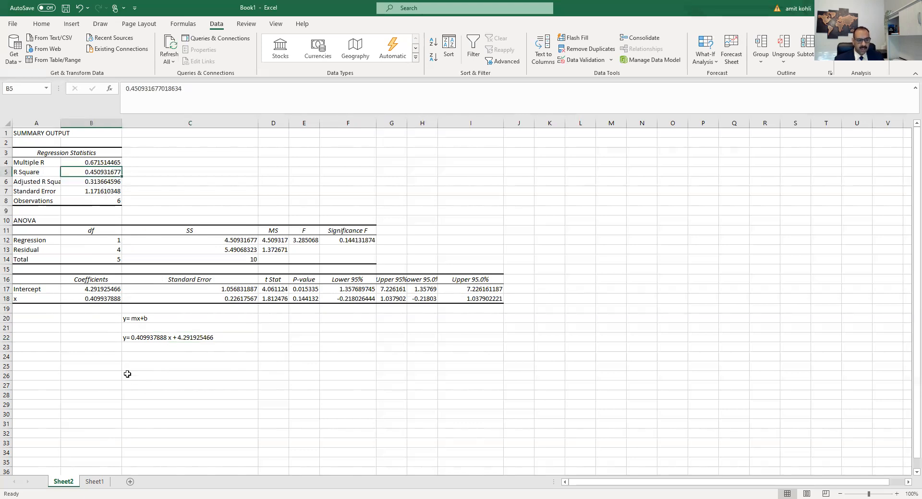
click(140, 359)
double_click(139, 360)
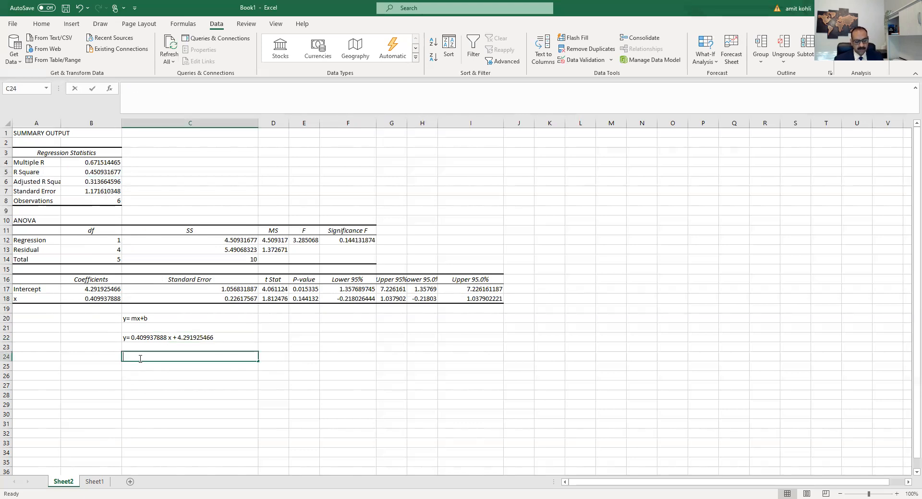
text(R S)
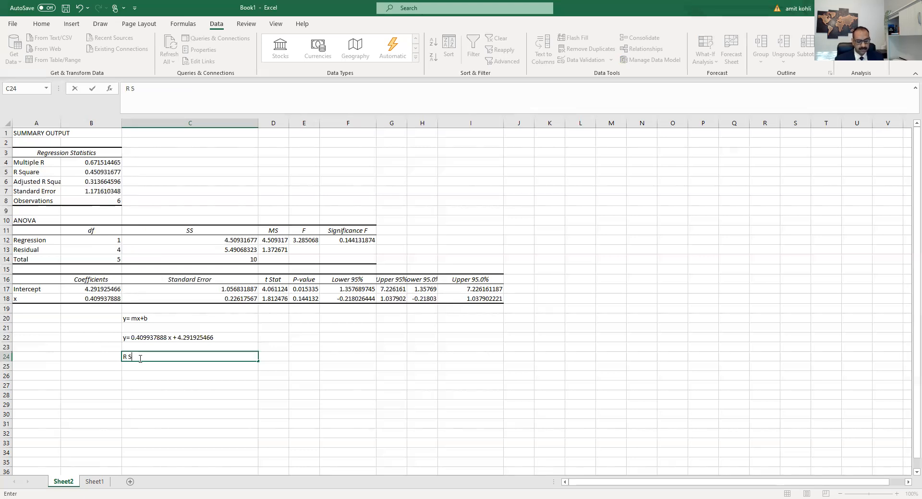
text(QUARE )
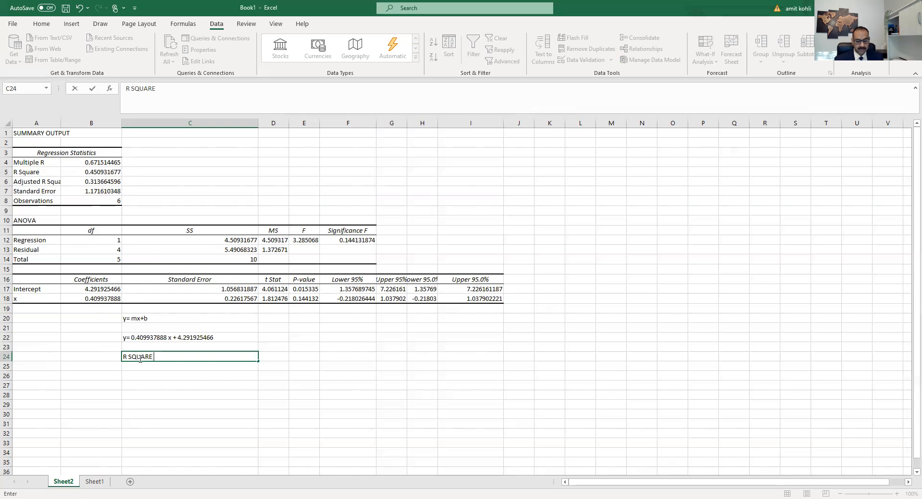
text(= 45.0931)
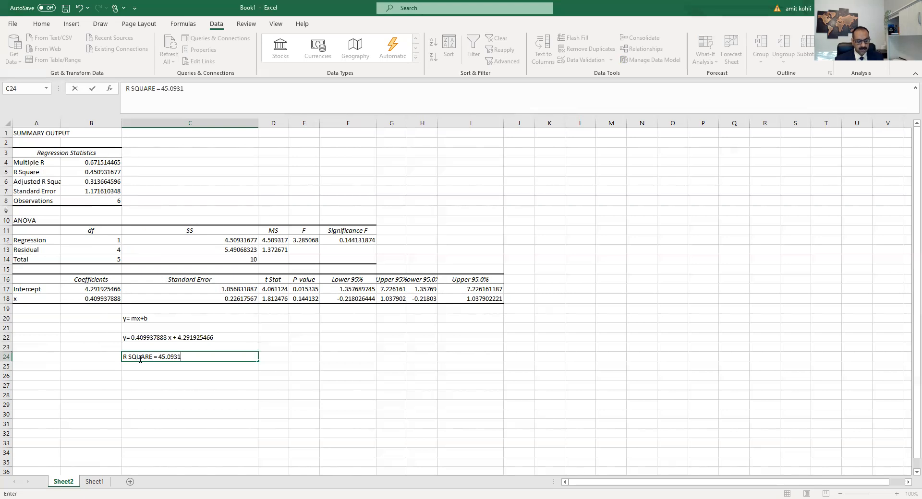
text(677%)
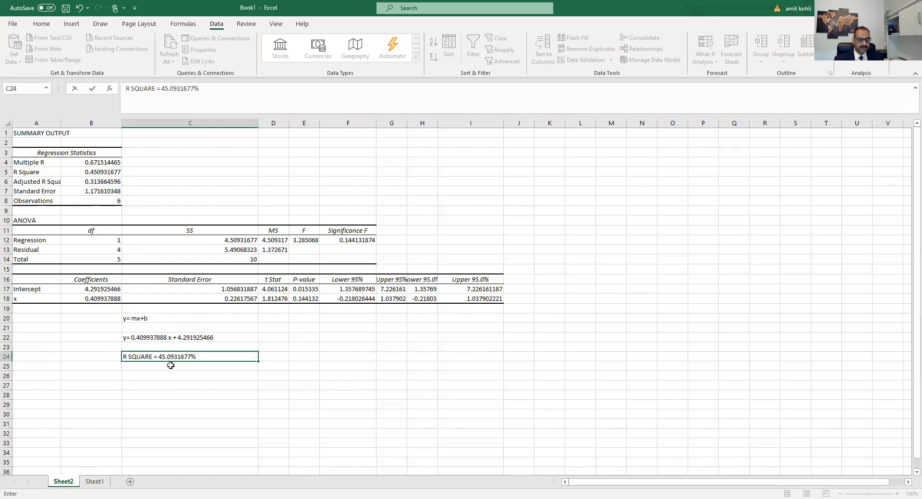
Step: Write the decision rule IF P VALUE < ALPHA (SIGNIFICANCE LEVEL) in cell C26
click(306, 289)
click(306, 297)
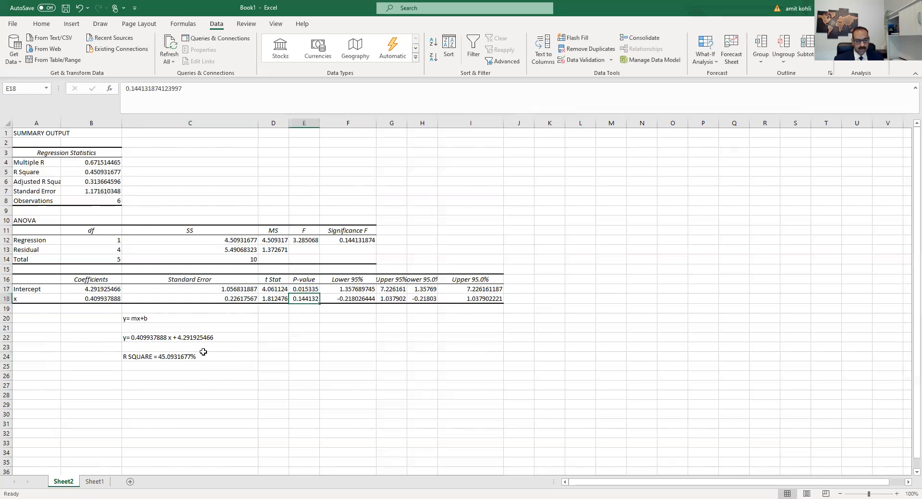
click(174, 374)
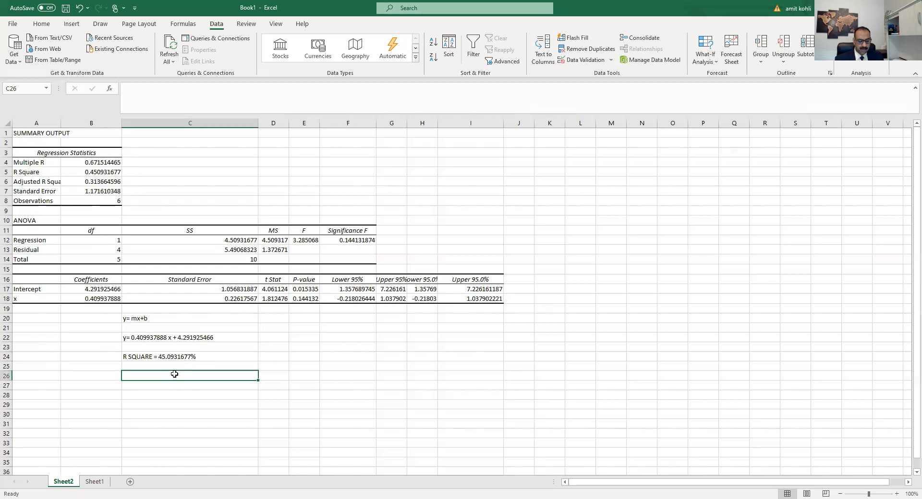
text(IF P VALUE )
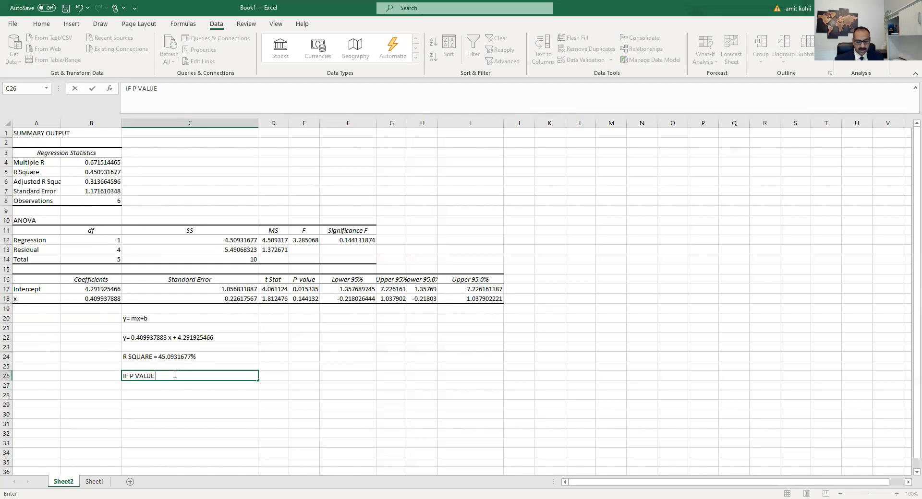
text(< ALPHA (SIGNI)
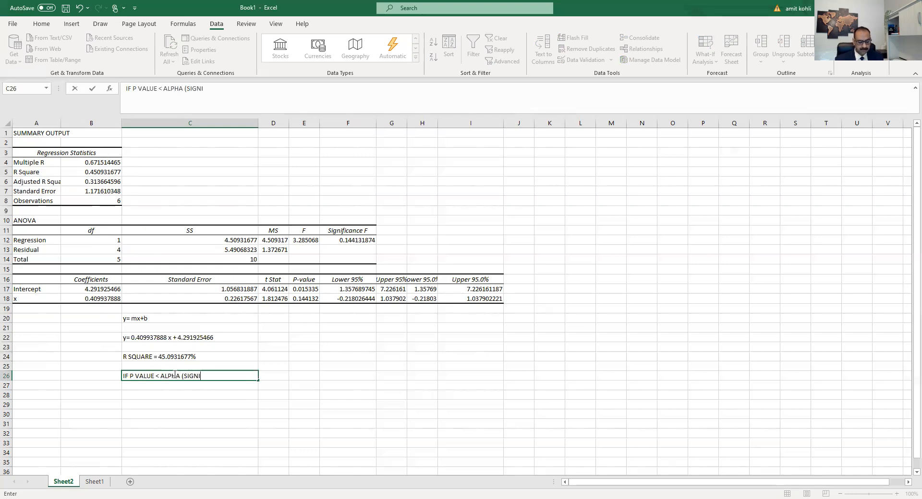
text(FICANCE )
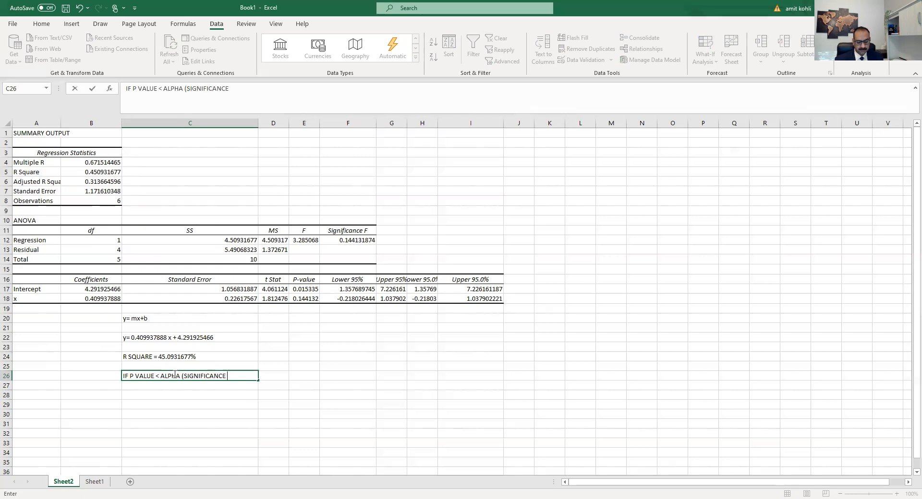
text(LEVEL))
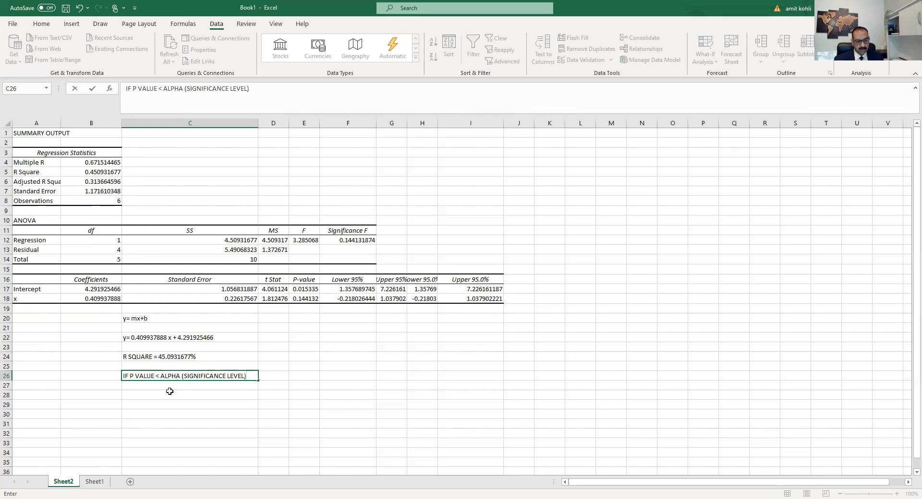
Step: Write ALPHA + CL = 1 OR 100% in cell C28
click(169, 392)
text(AL)
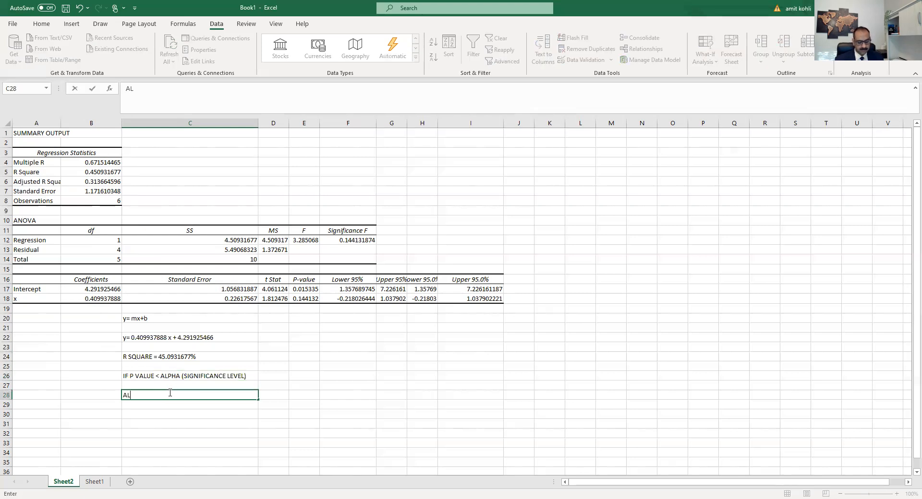
text(PHA + CL)
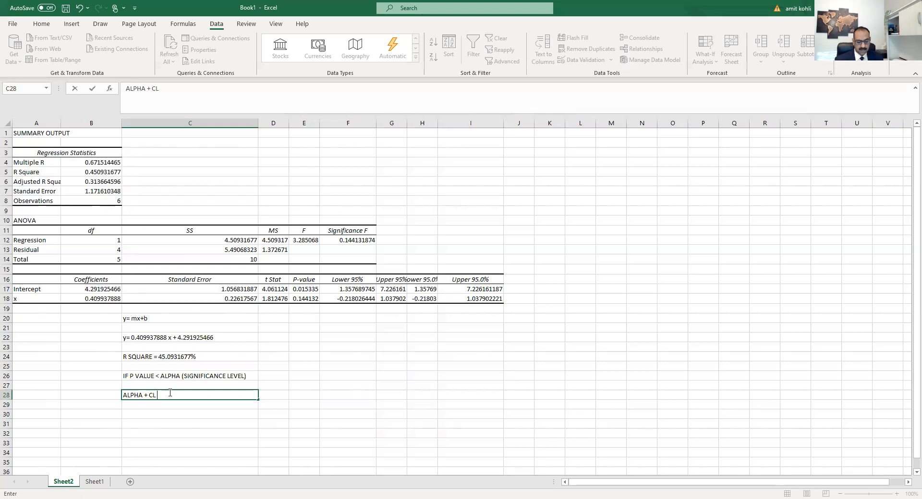
text( = 1 OR 100%)
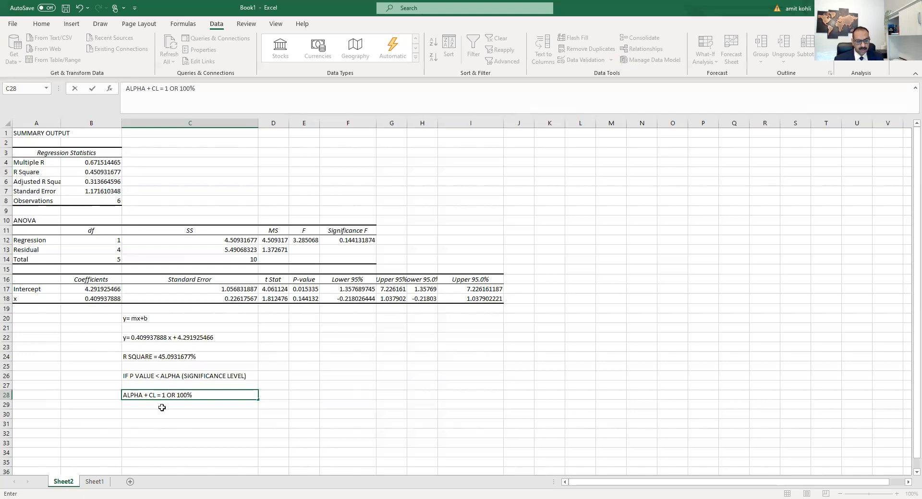
Step: Enter CL = 0.95 in cell C30
click(162, 411)
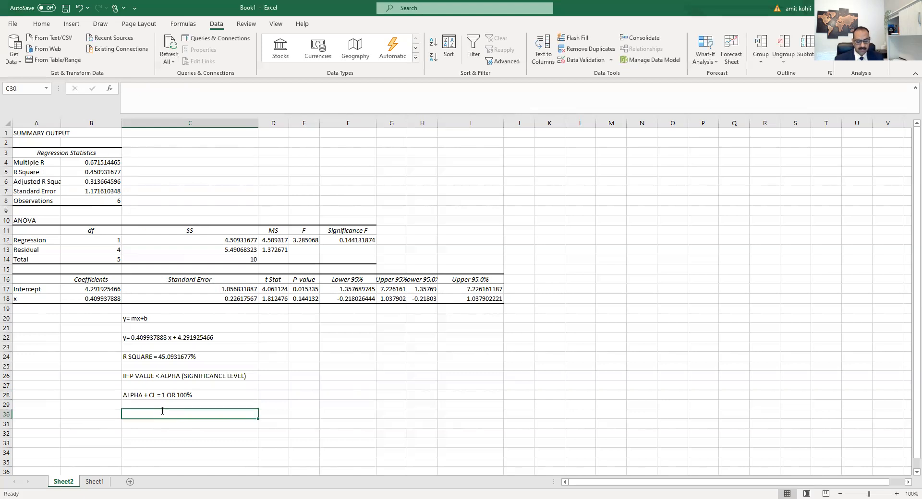
text(CL =)
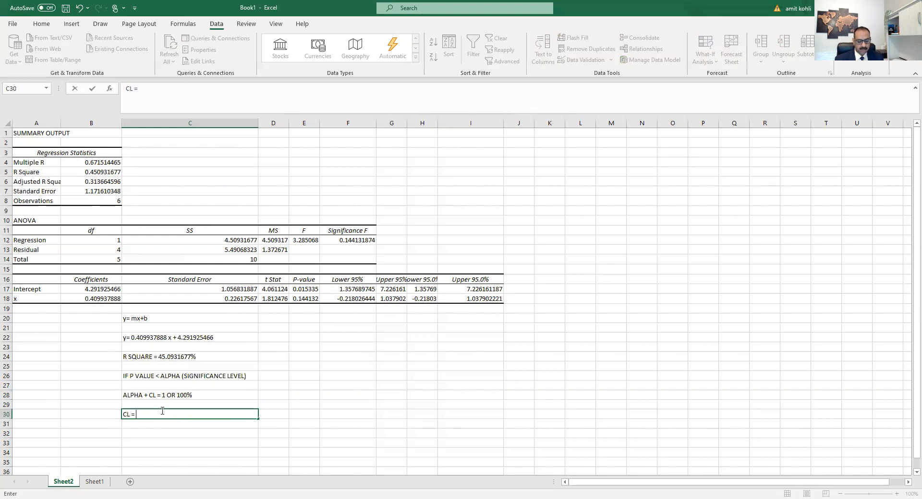
text( 0.95)
key(Return)
Step: Enter ALPHA= 0.05 in cell C31 below the confidence level
text(AL)
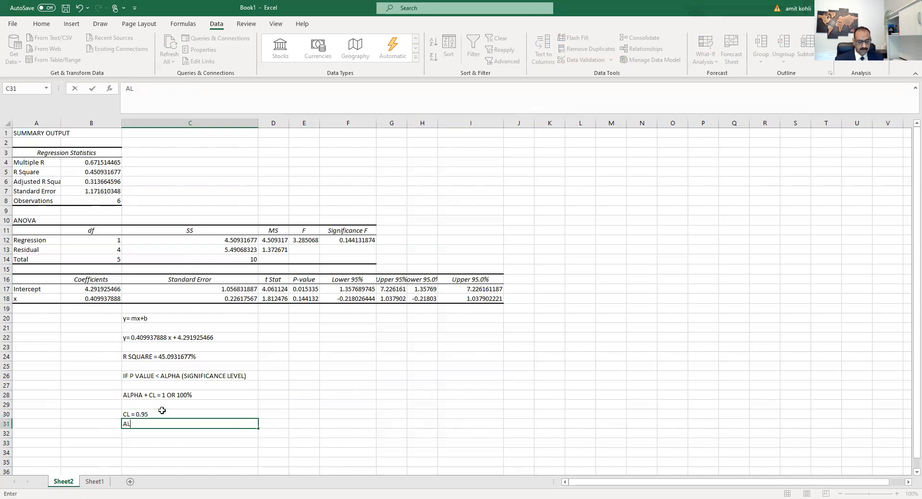
text(PHA= 0.05)
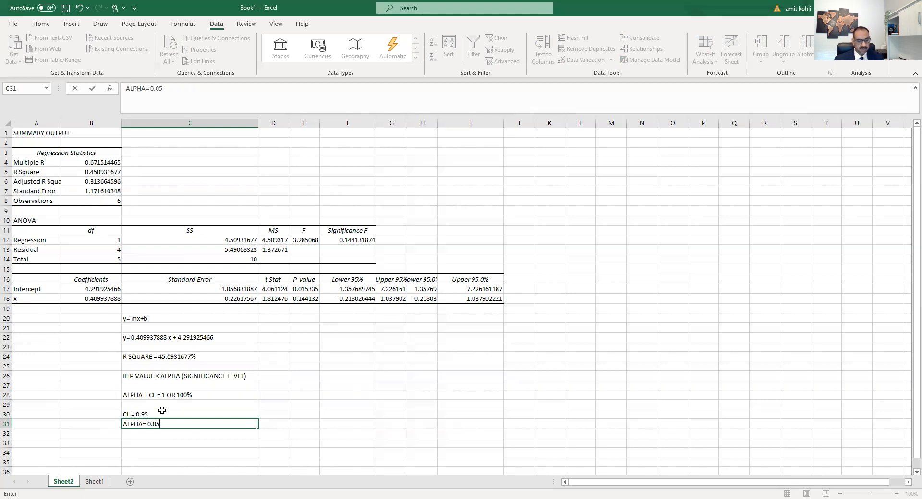
click(180, 441)
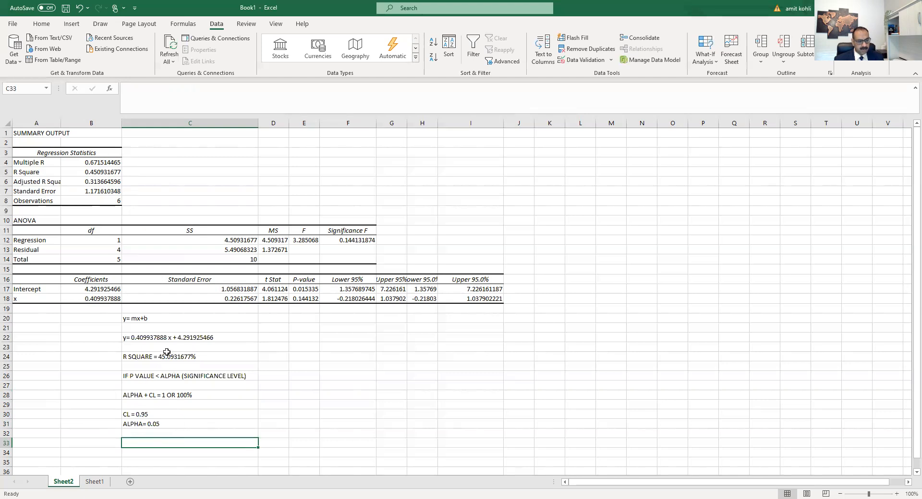
Step: Write H0 REJECTED in cell D26 next to the p-value decision rule
click(306, 299)
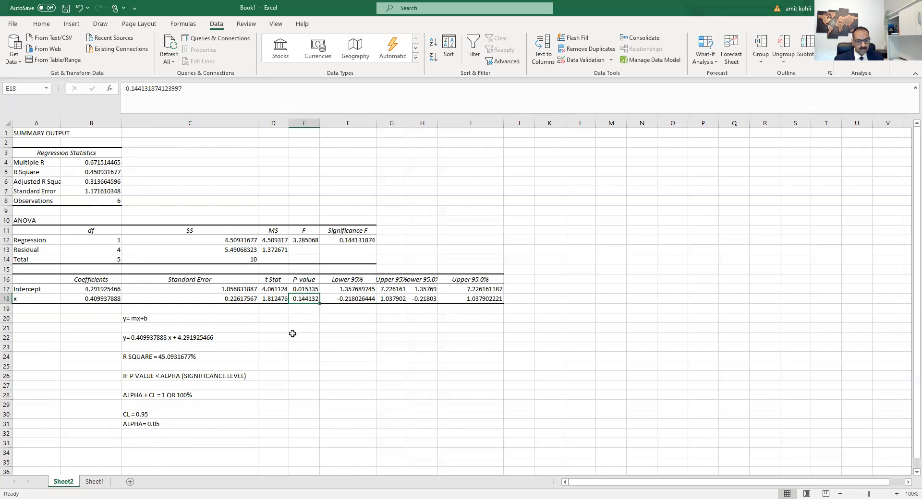
click(302, 319)
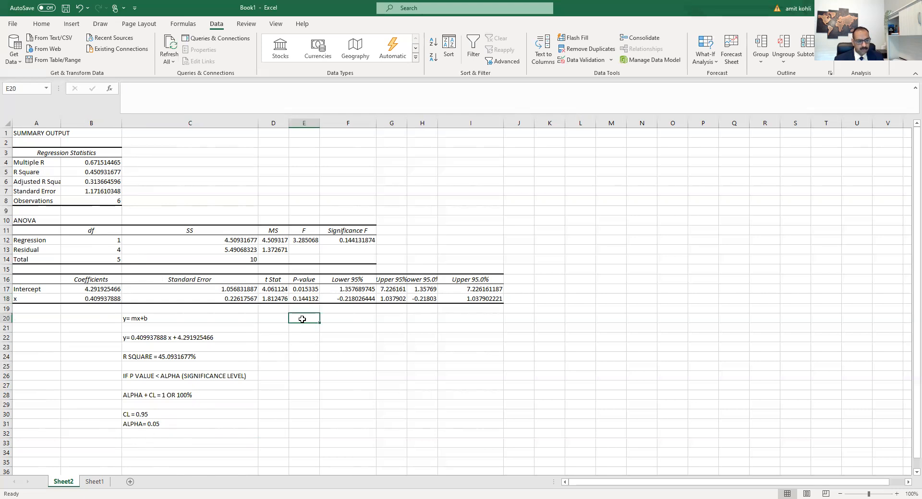
click(200, 375)
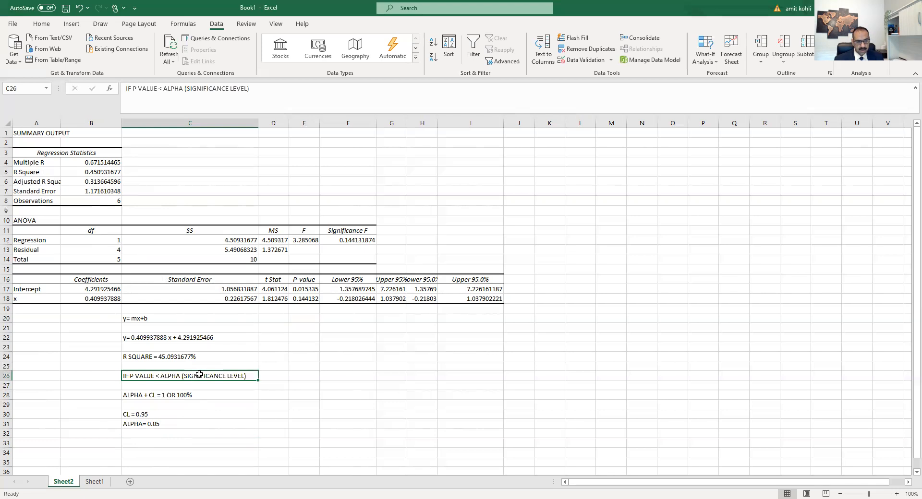
click(281, 377)
text(H)
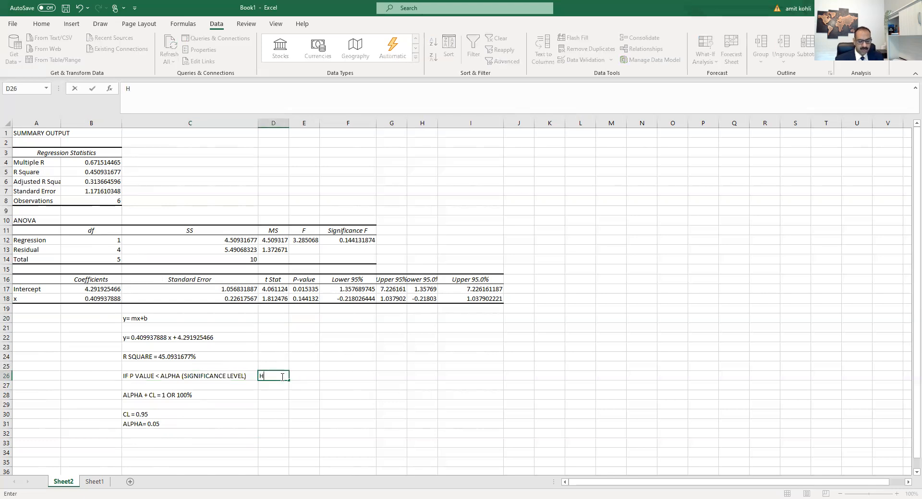
text(0 REJECTED)
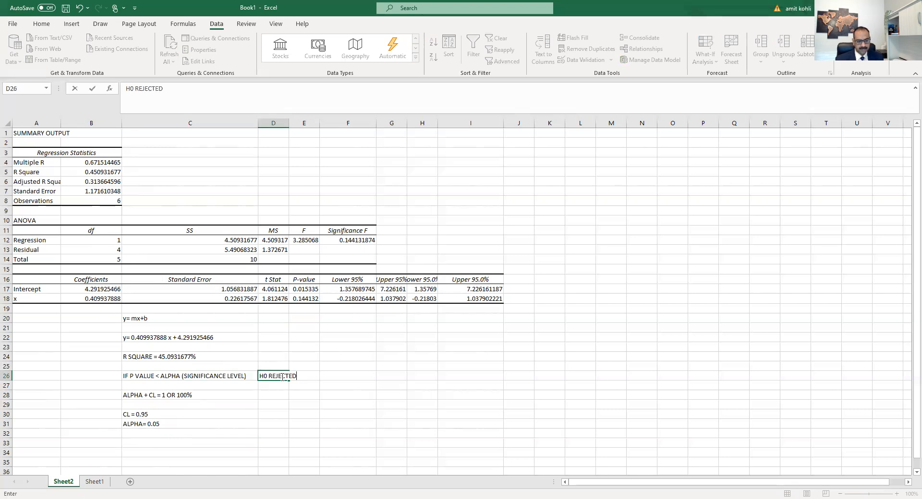
key(F2)
click(286, 131)
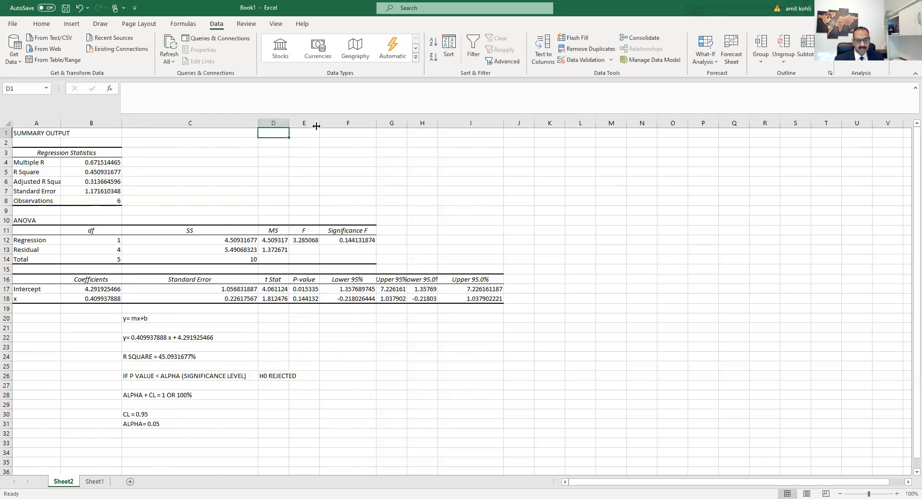
Step: Widen column D and enter H0 = NULL HYPOTHEIS in cell D27
drag(317, 126, 316, 126)
click(280, 384)
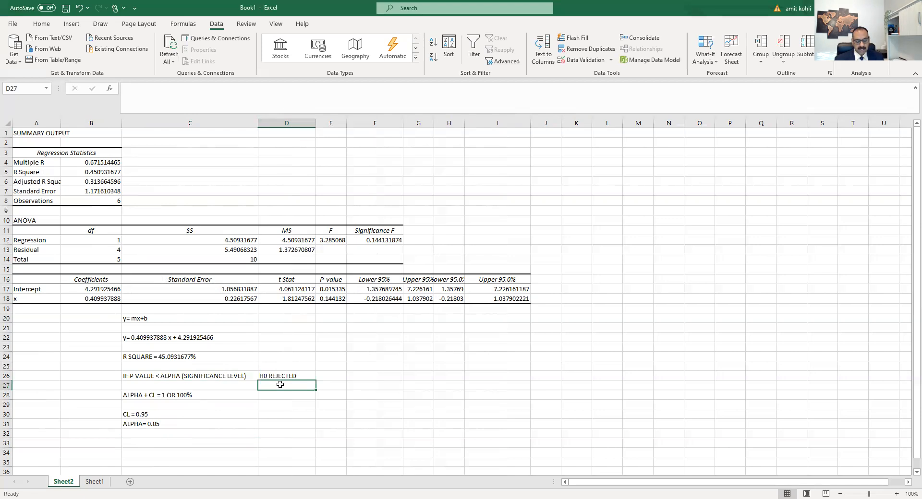
text(H)
text(0 R)
text(= NULL)
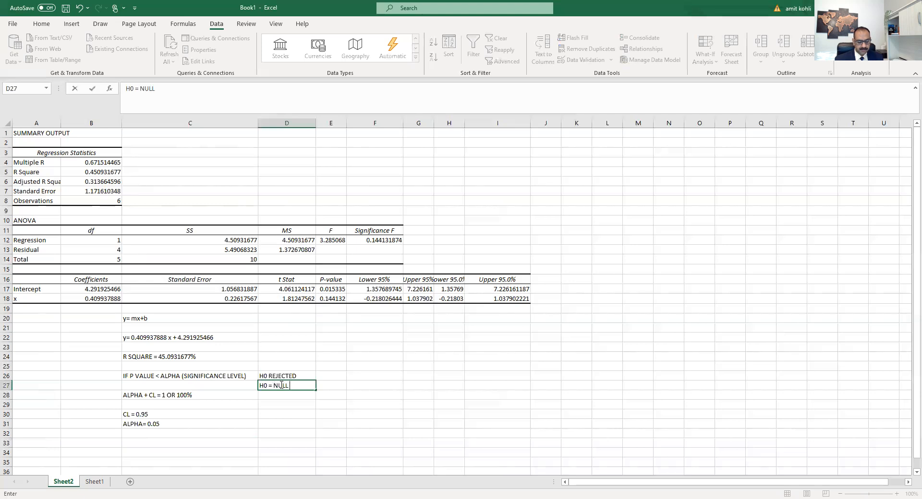
text( HYPOTHEIS)
key(Return)
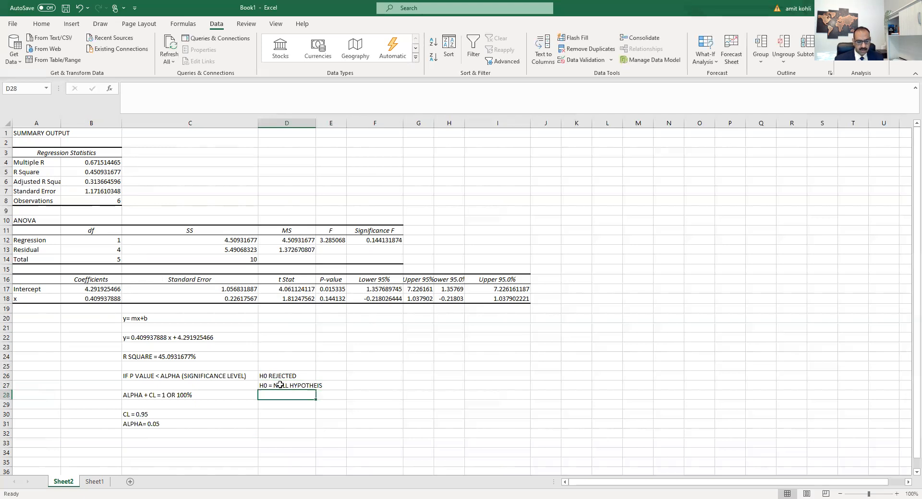
Step: Enter H1 = Alternative hypothesis in cell D28
text(H1)
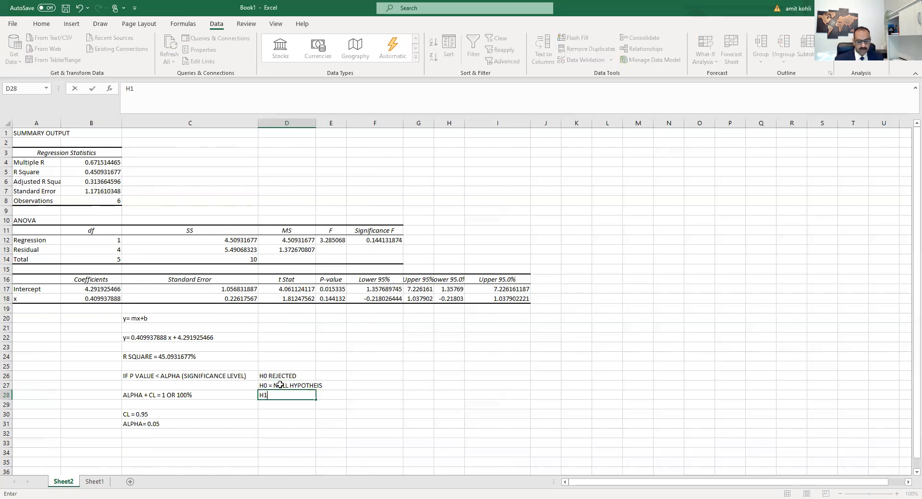
text( = )
text(Altern)
text(ati)
text(ve r)
text(hypothes)
text(is)
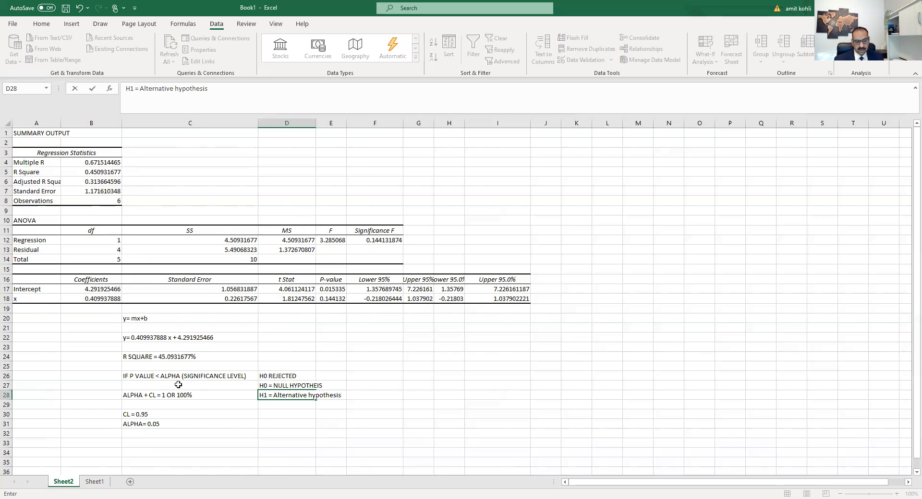
click(285, 410)
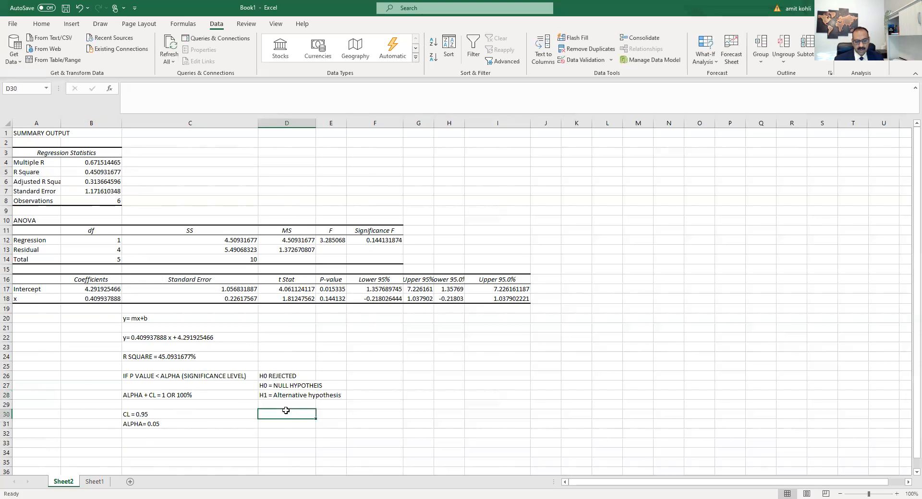
Step: Widen column D so the hypothesis notes fit inside the column
click(286, 385)
click(285, 377)
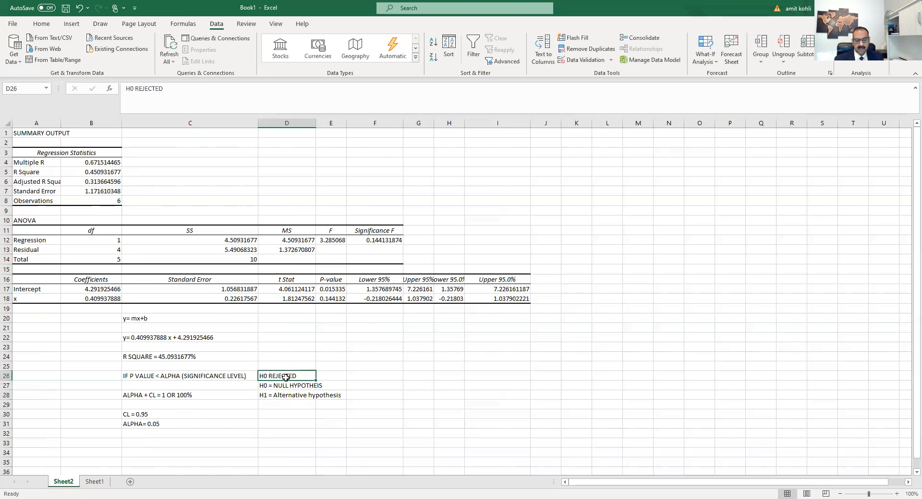
click(300, 395)
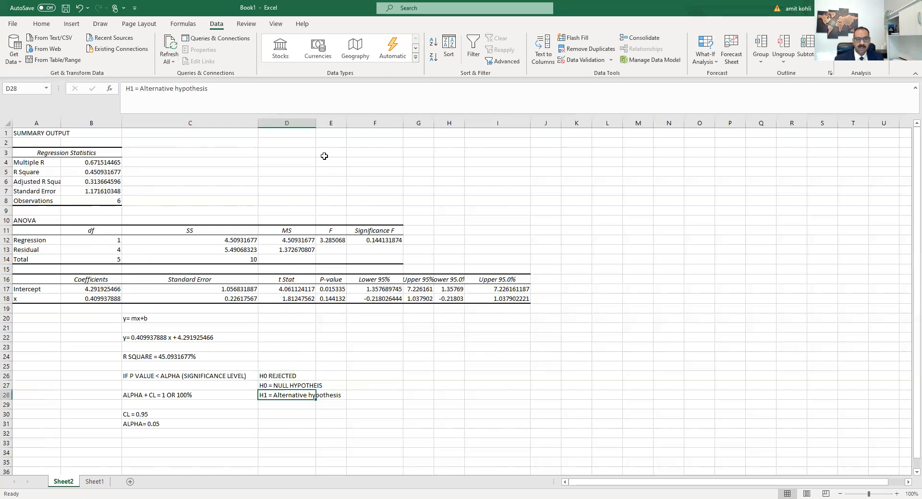
drag(315, 124, 358, 124)
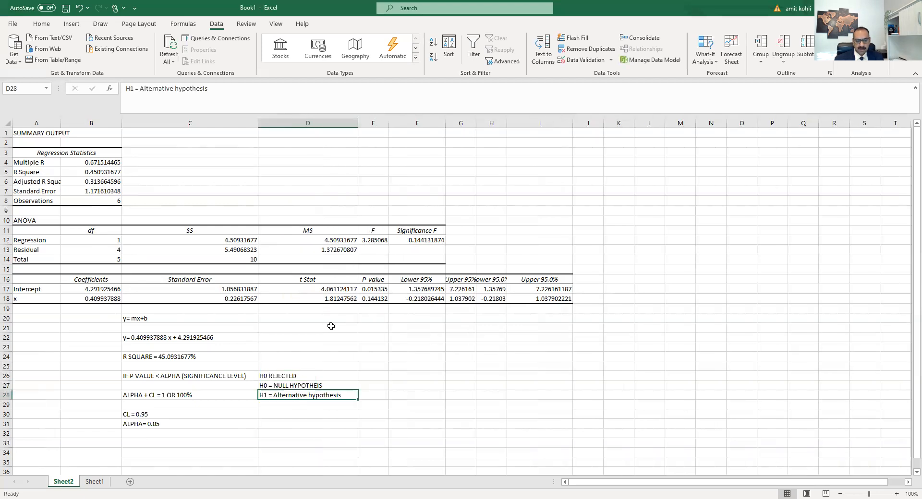